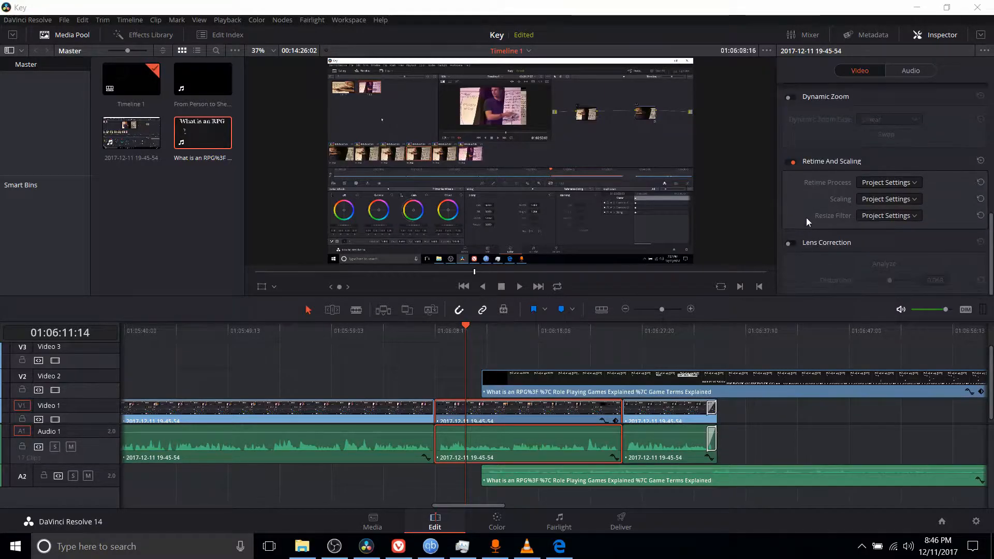
# - Hide and reshow the Inspector, bringing the selected clip's Composite settings back into view
pyautogui.scroll(10, 802, 233)
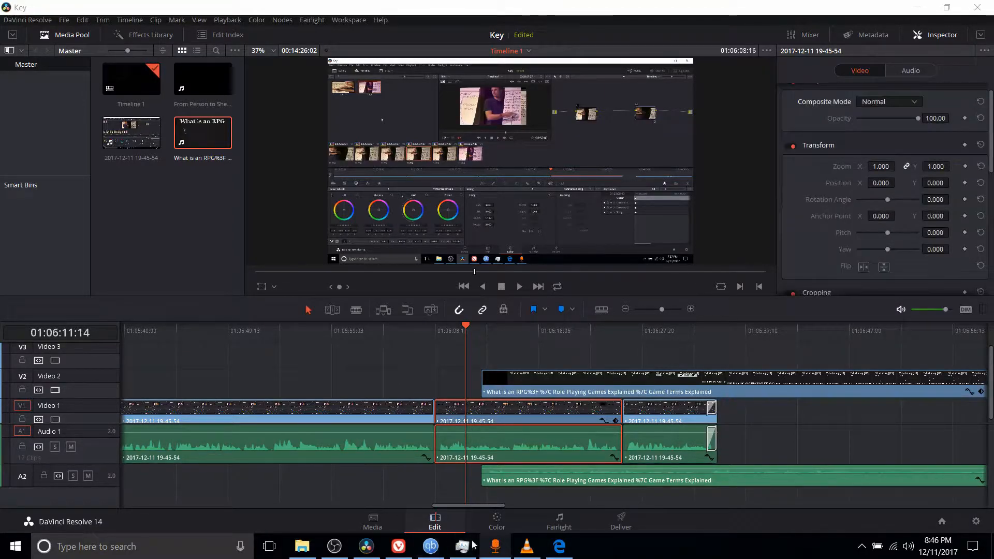
pyautogui.click(935, 40)
pyautogui.click(925, 33)
pyautogui.click(924, 33)
pyautogui.click(914, 36)
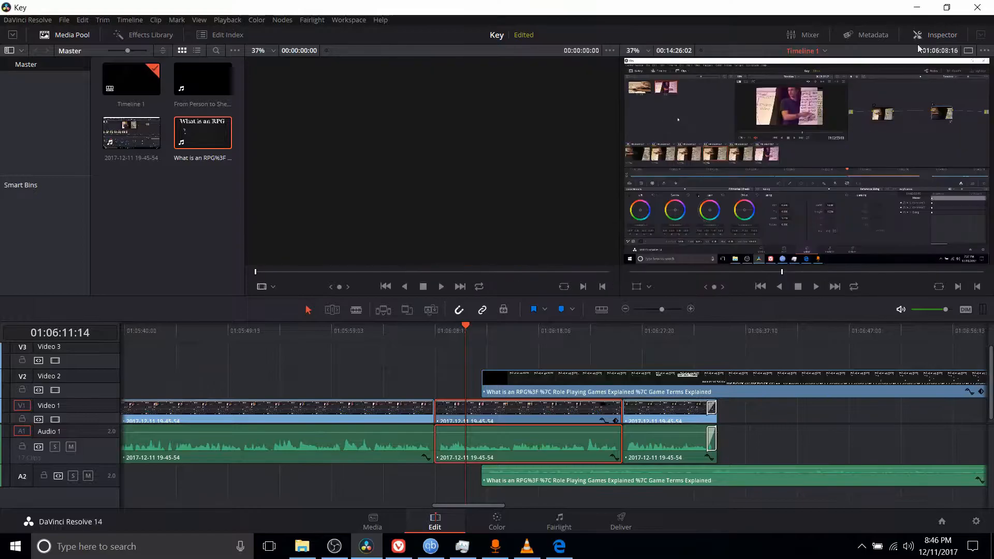
pyautogui.click(924, 35)
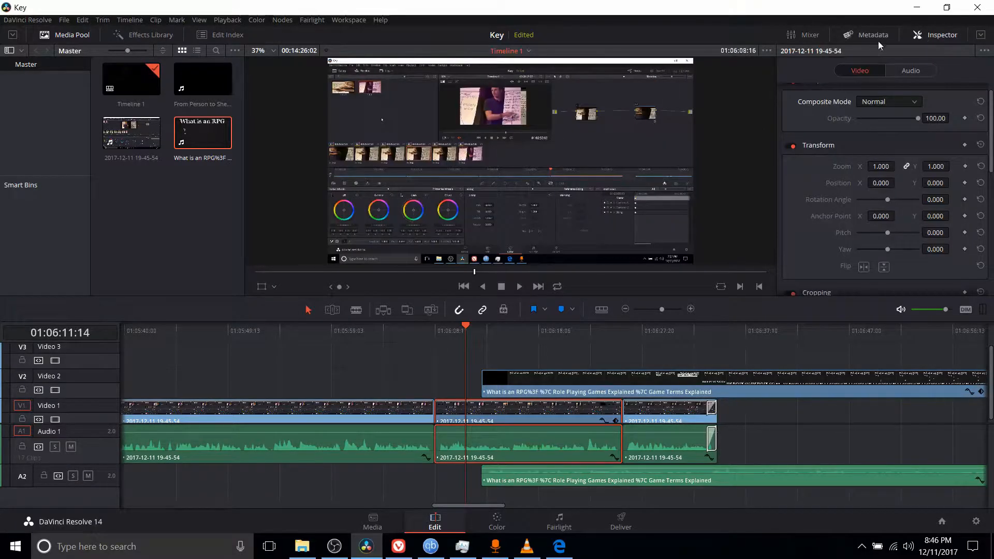
pyautogui.click(927, 35)
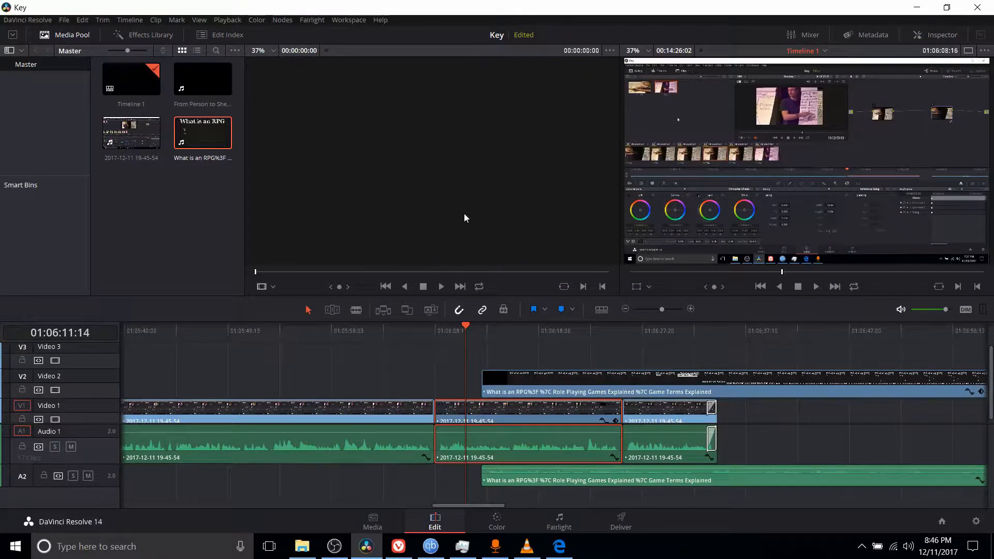
pyautogui.click(925, 36)
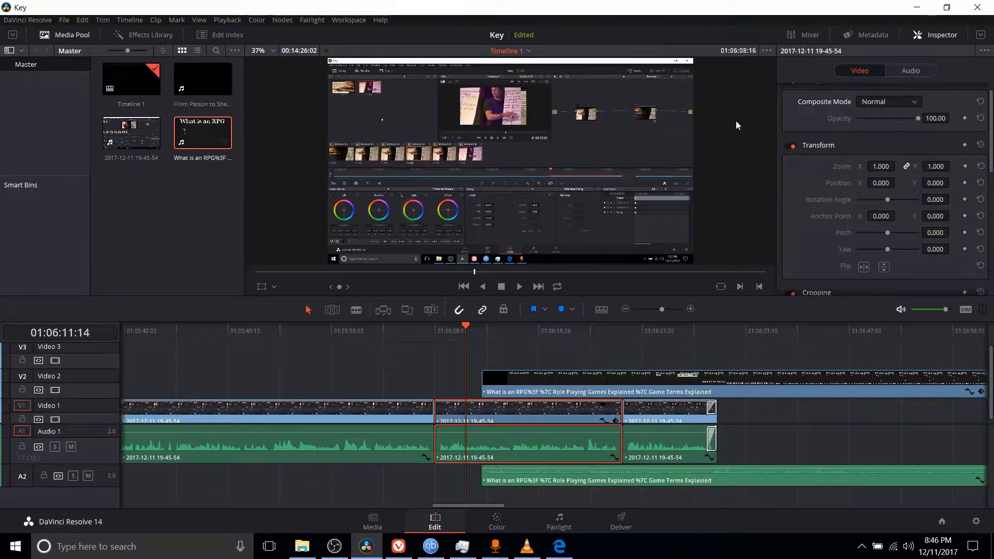
pyautogui.scroll(1, 830, 198)
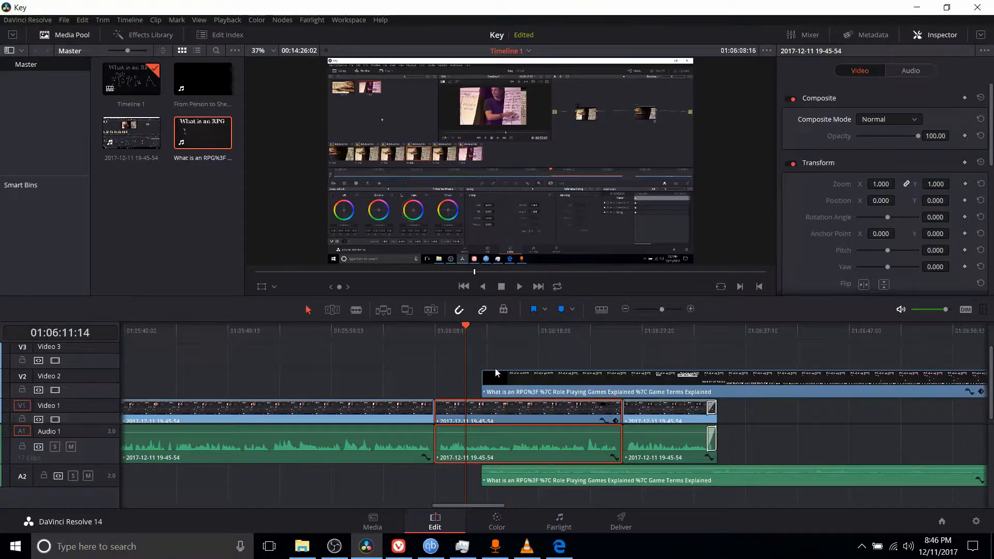
# - Move the playhead to 01:06:14:02 and select the "What is an RPG" clip on Video 2
pyautogui.click(493, 337)
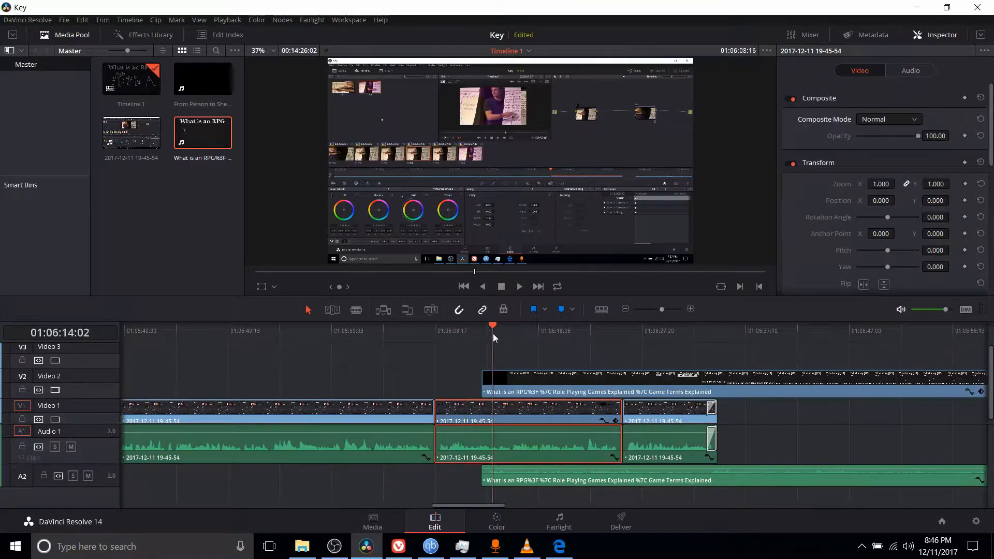
pyautogui.click(514, 392)
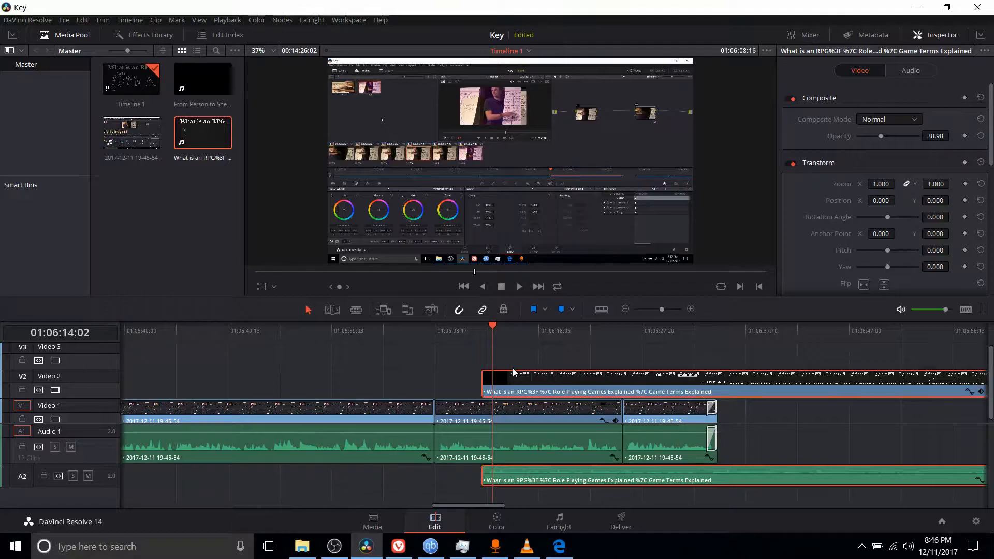
pyautogui.click(515, 366)
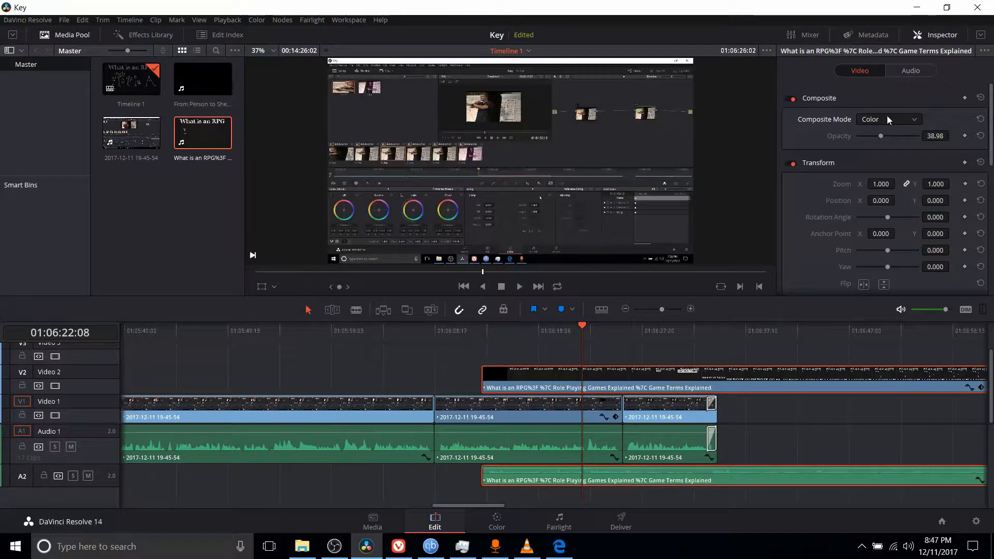
# - Try the Color Burn, Color Dodge, Darken and Darker Color composite modes on the Video 2 clip
pyautogui.click(886, 119)
pyautogui.click(878, 167)
pyautogui.click(888, 122)
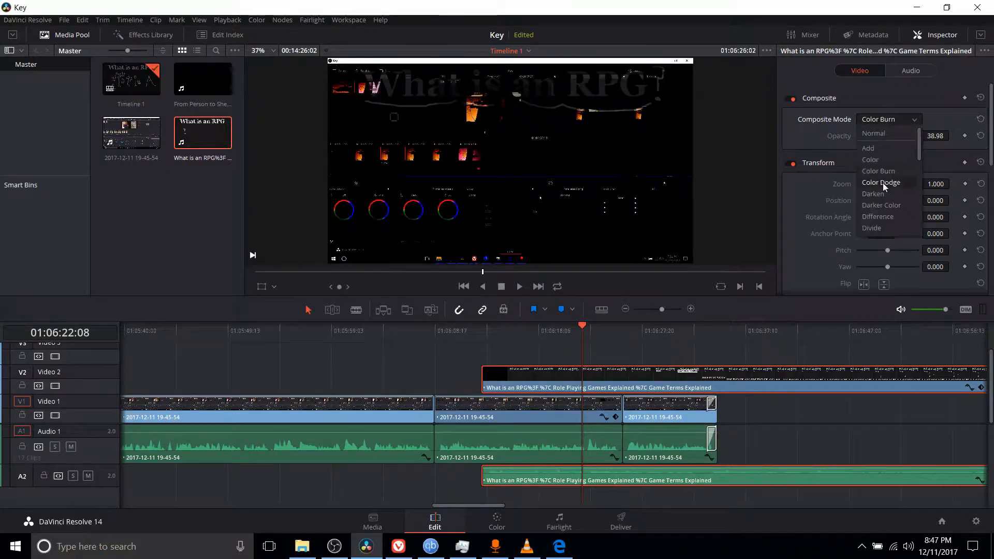
pyautogui.click(883, 182)
pyautogui.click(894, 123)
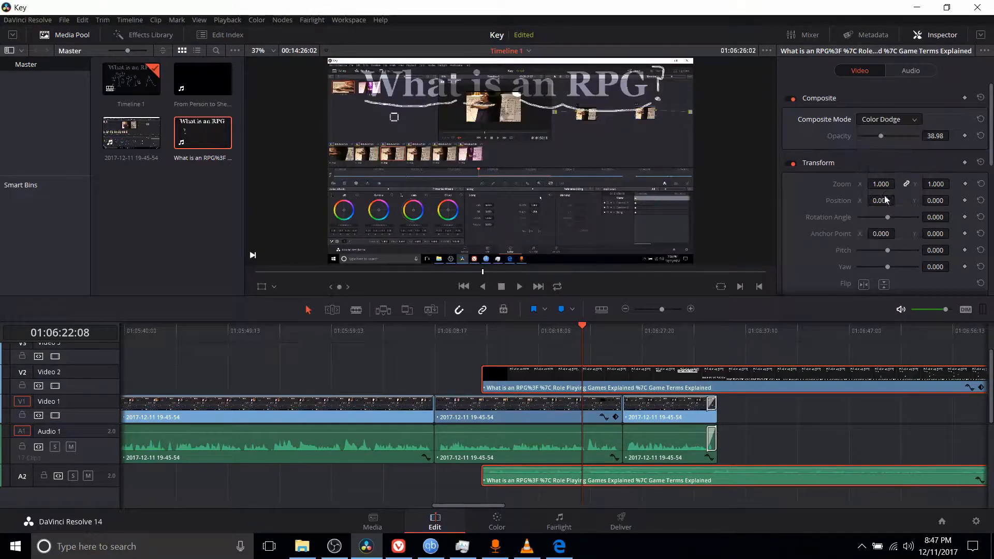
pyautogui.click(884, 195)
pyautogui.click(893, 119)
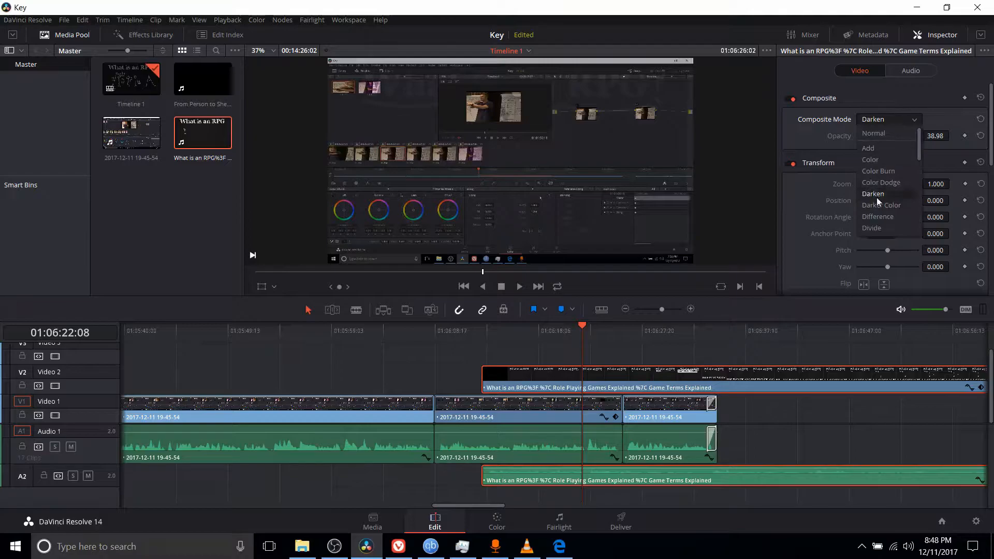
pyautogui.click(877, 201)
# - Try the Difference and Divide composite modes on the Video 2 clip, and settle on Exclusion
pyautogui.click(887, 125)
pyautogui.click(878, 222)
pyautogui.click(892, 121)
pyautogui.click(887, 225)
pyautogui.click(892, 121)
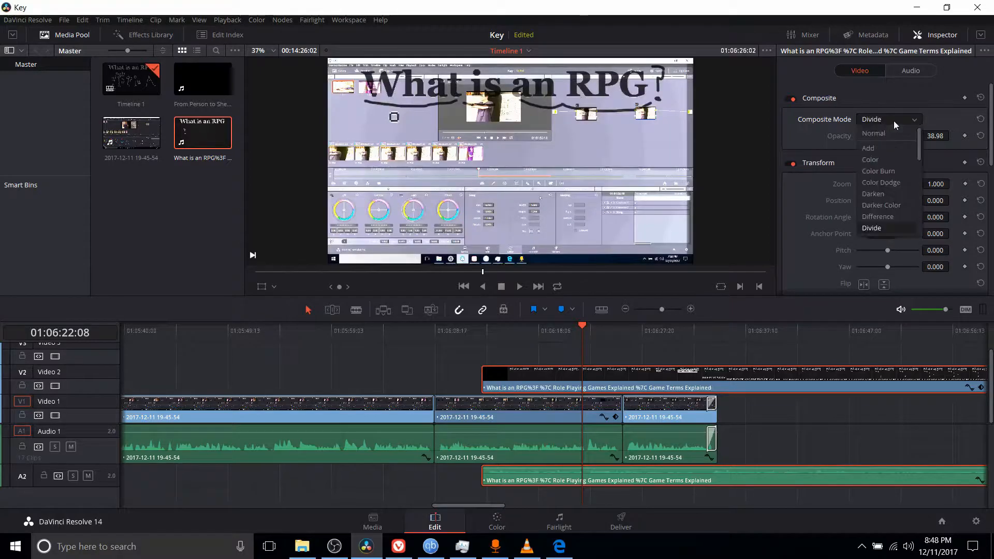
pyautogui.click(893, 178)
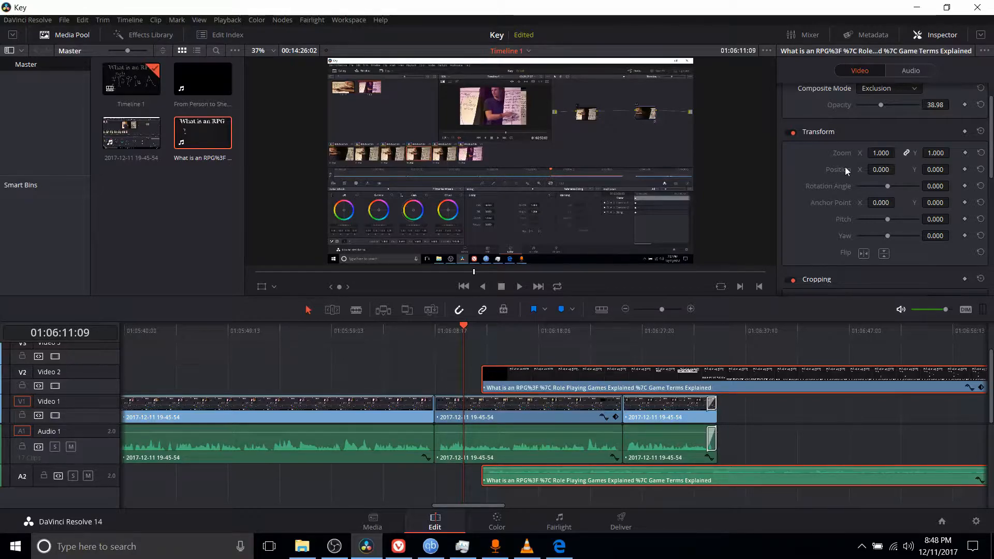
# - Select the Video 1 clip under the playhead, try a smaller Zoom of about 0.55, and restore Zoom to 1
pyautogui.click(478, 414)
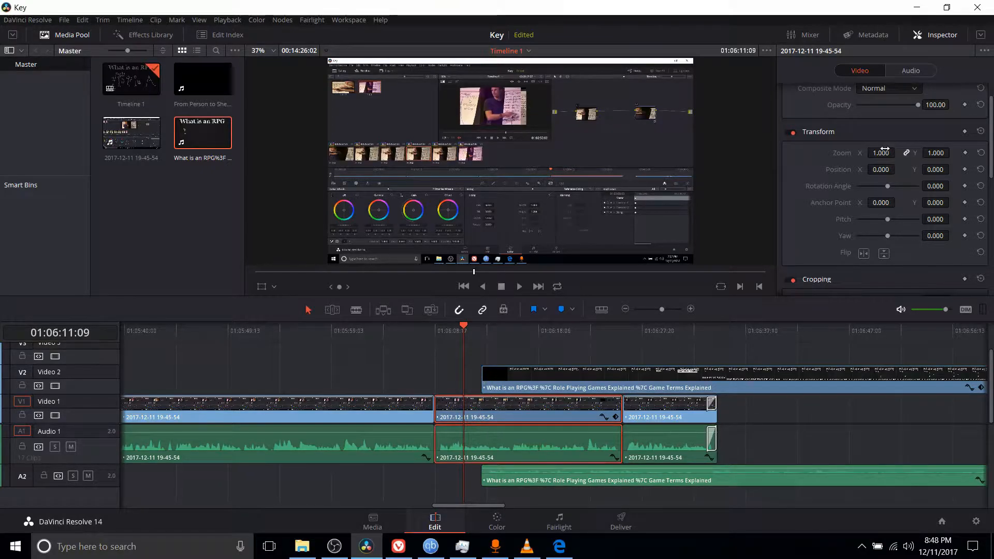
pyautogui.moveTo(880, 151)
pyautogui.mouseDown()
pyautogui.moveTo(893, 151)
pyautogui.moveTo(864, 151)
pyautogui.mouseUp()
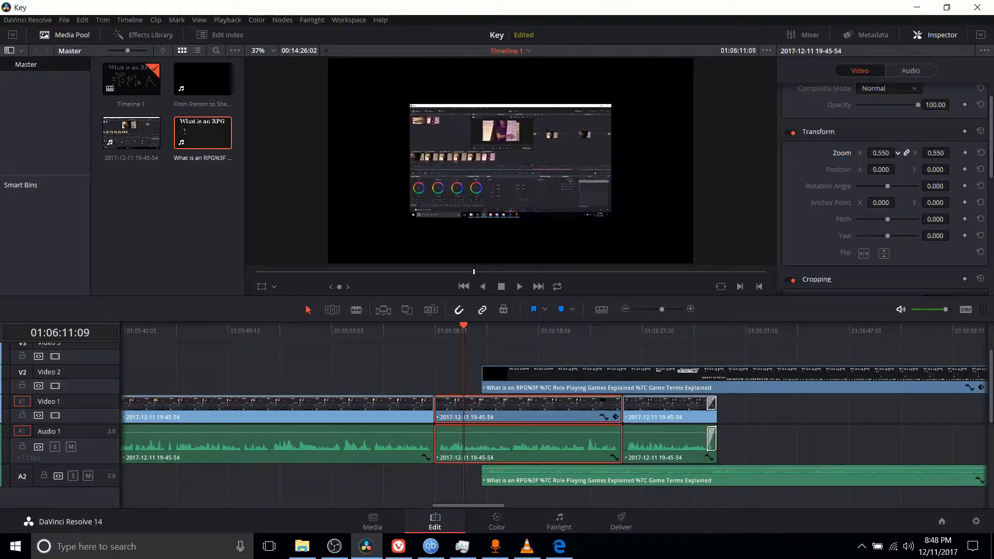
pyautogui.moveTo(881, 153)
pyautogui.mouseDown()
pyautogui.moveTo(910, 153)
pyautogui.moveTo(874, 153)
pyautogui.mouseUp()
pyautogui.doubleClick(880, 152)
pyautogui.write('1')
pyautogui.press('Return')
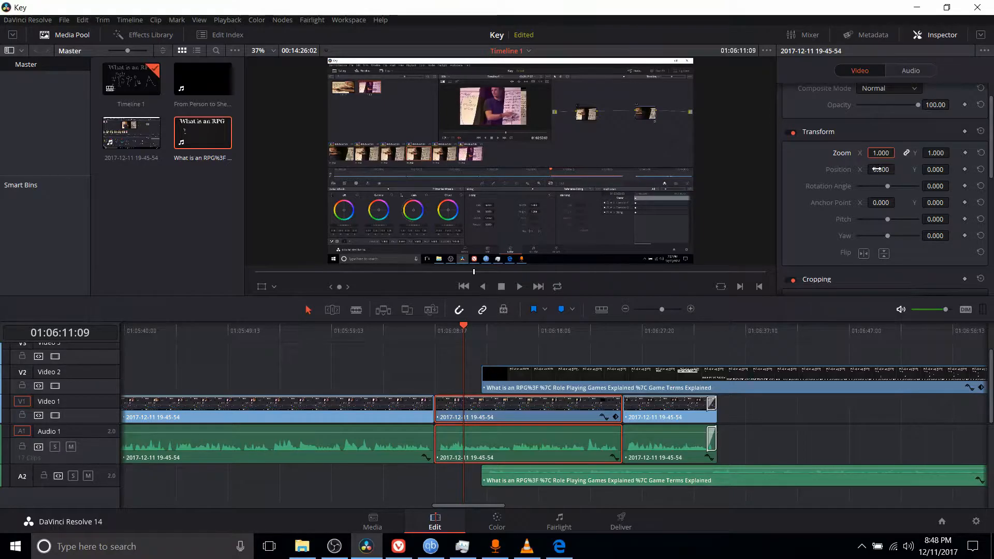
# - Try shifting the clip horizontally to about -274 and downward, resetting Position X and Y to 0
pyautogui.moveTo(882, 169); pyautogui.dragTo(881, 169)
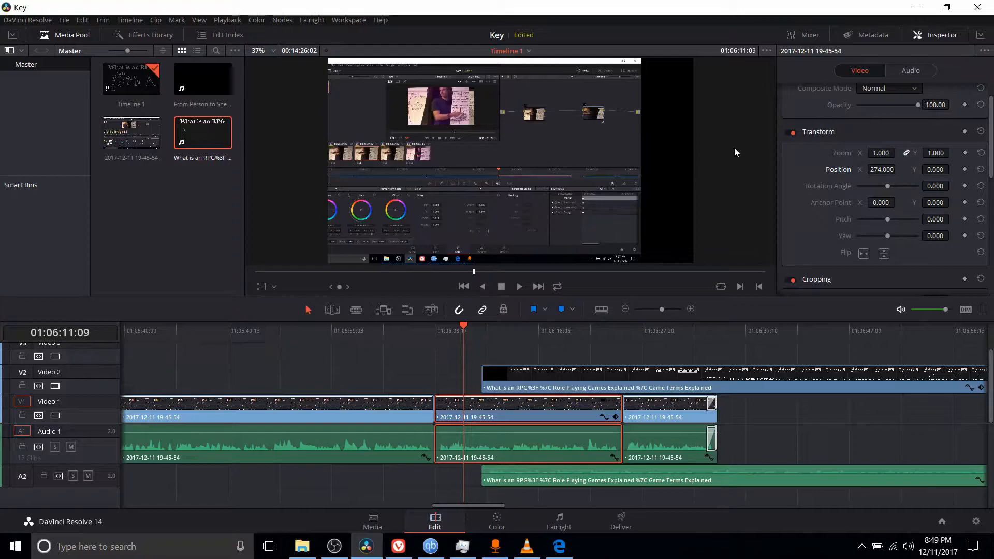
pyautogui.doubleClick(874, 170)
pyautogui.write('0')
pyautogui.press('Return')
pyautogui.moveTo(928, 169); pyautogui.dragTo(951, 169)
pyautogui.doubleClick(935, 169)
pyautogui.write('0')
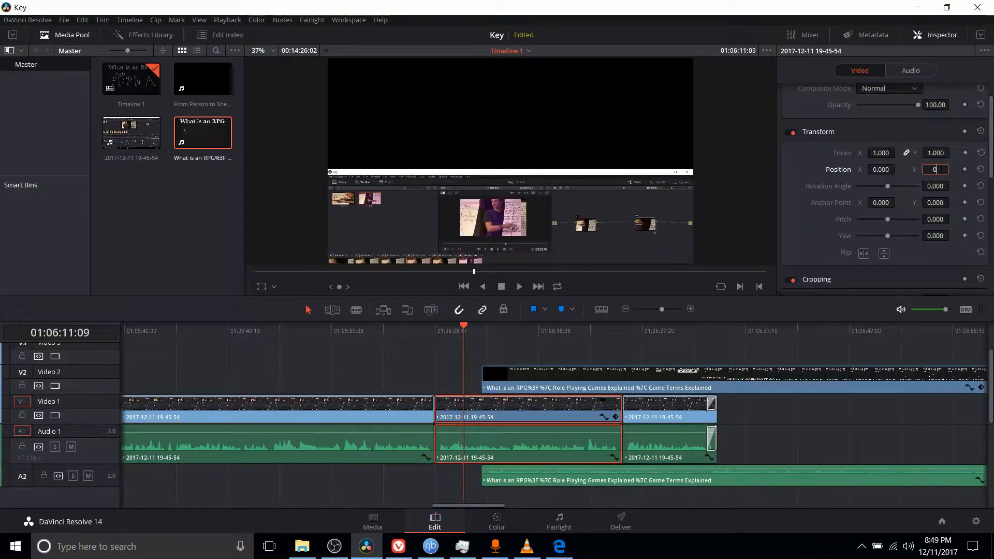
pyautogui.press('Return')
# - Enlarge the Video 1 clip to a Zoom of about 1.27 and set its Position X to about 94
pyautogui.moveTo(886, 154); pyautogui.dragTo(846, 168)
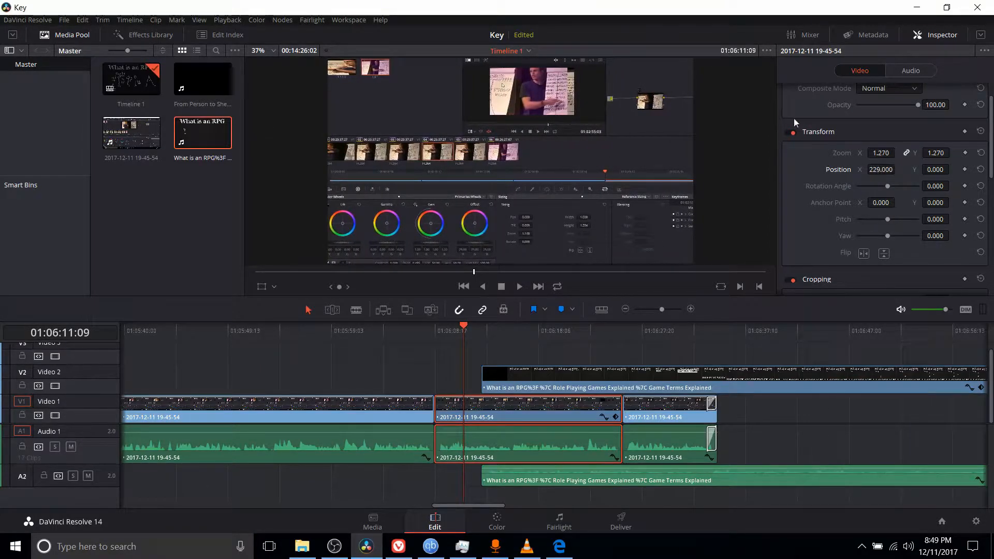
pyautogui.moveTo(893, 169)
pyautogui.mouseDown()
pyautogui.moveTo(880, 170)
pyautogui.moveTo(893, 169)
pyautogui.mouseUp()
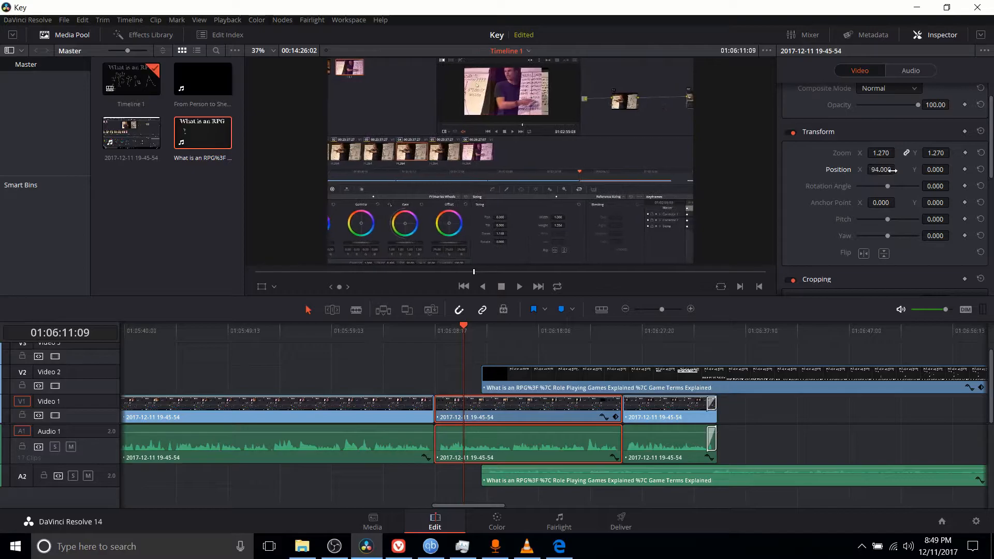
# - Keyframe the clip's Position at 01:06:11:09, and set Position X to about -122 at 01:06:13:01
pyautogui.click(964, 169)
pyautogui.click(485, 327)
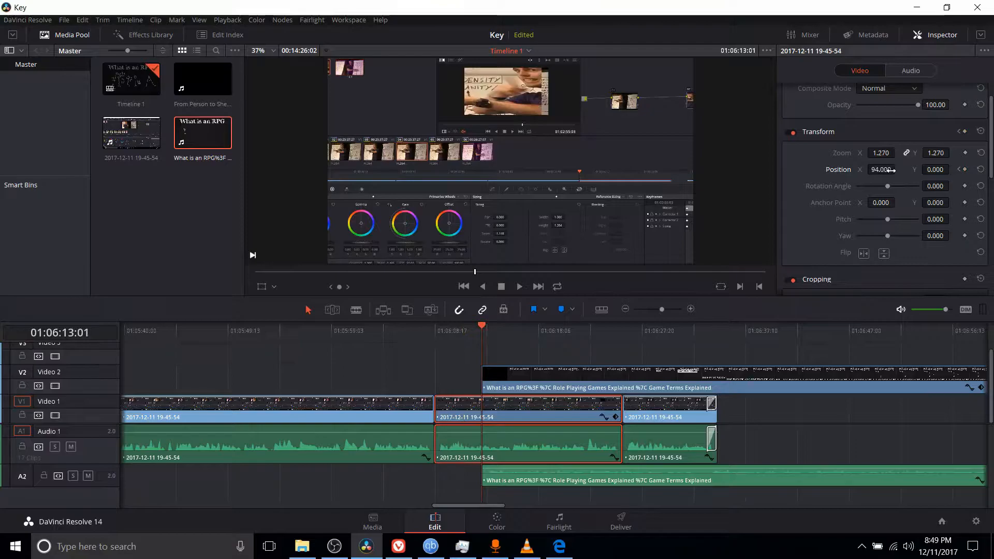
pyautogui.moveTo(890, 170); pyautogui.dragTo(864, 170)
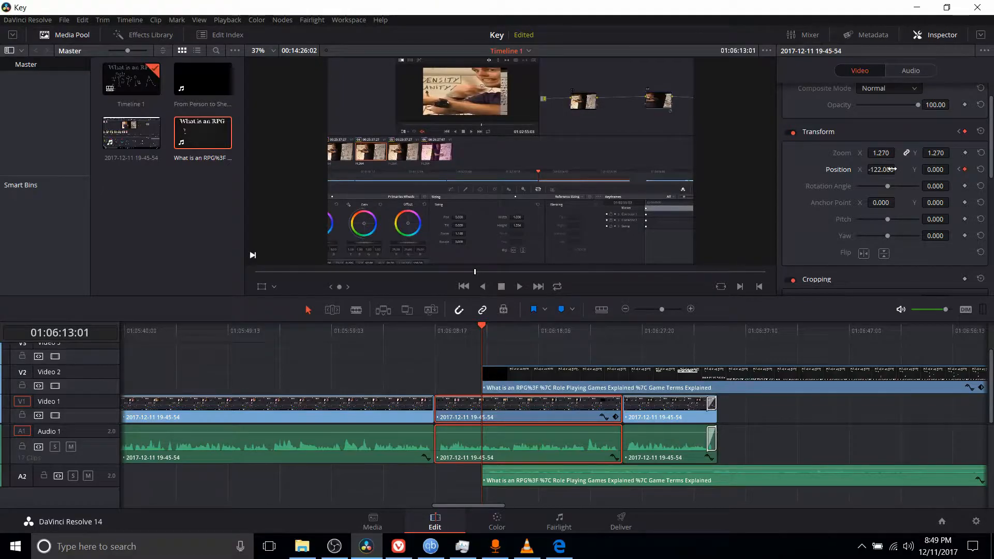
# - Mute the audio, play the position animation from 01:06:11:01, and park the playhead at 01:06:11:21
pyautogui.click(461, 327)
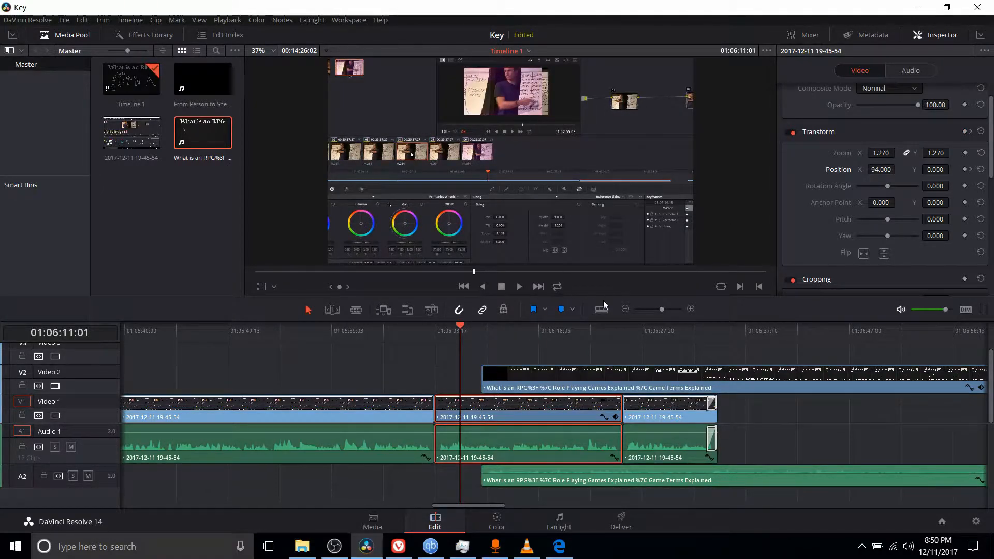
pyautogui.click(901, 308)
pyautogui.press('space')
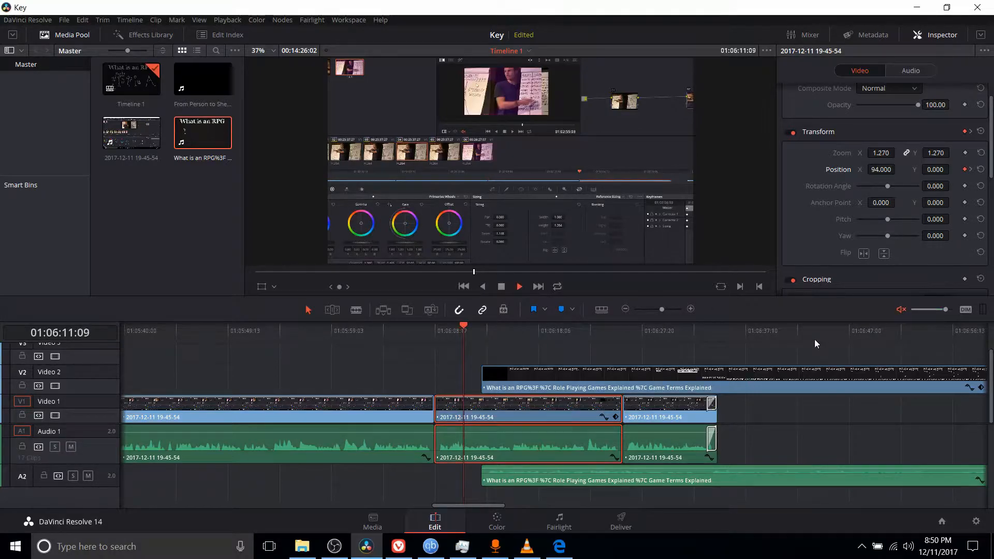
pyautogui.press('space')
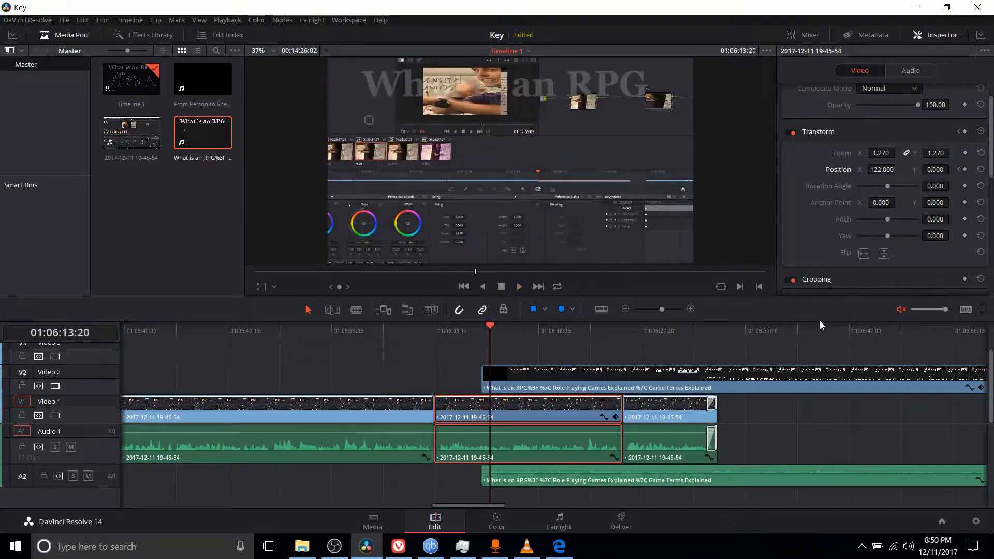
pyautogui.click(469, 331)
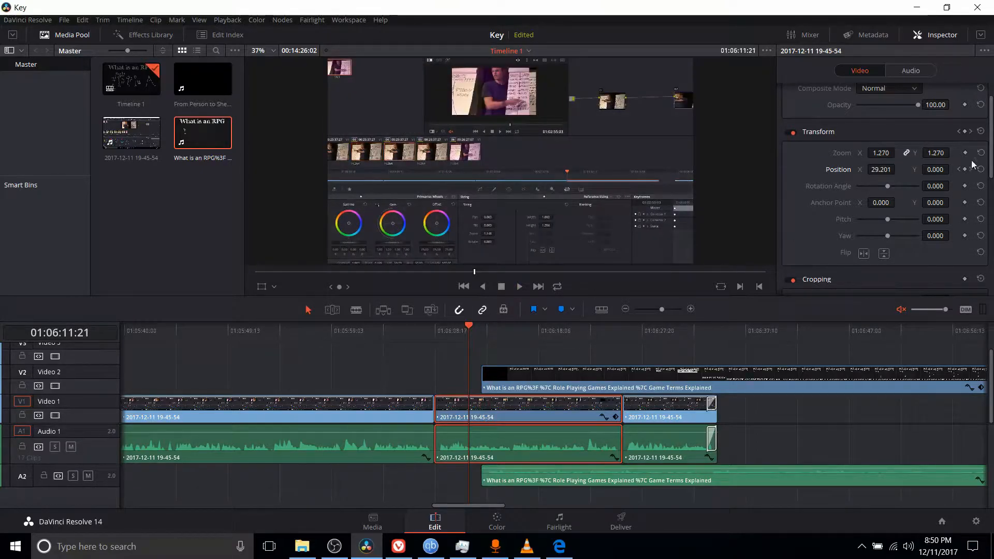
# - Try rotating the Video 1 clip with a large Rotation Angle, undo it, and test the values 0 and 90
pyautogui.scroll(1, 955, 144)
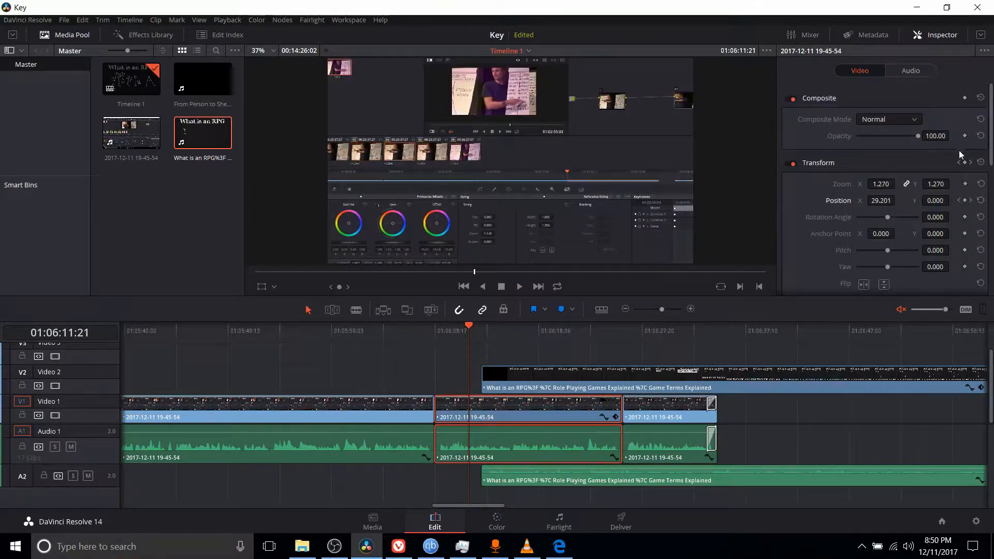
pyautogui.scroll(-10, 951, 161)
pyautogui.scroll(10, 958, 206)
pyautogui.scroll(-1, 830, 174)
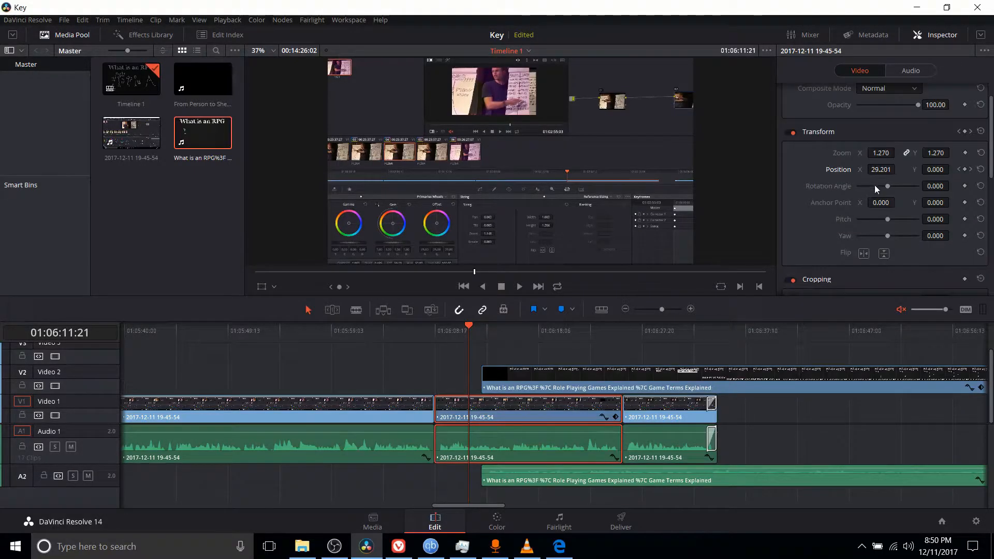
pyautogui.scroll(-1, 804, 179)
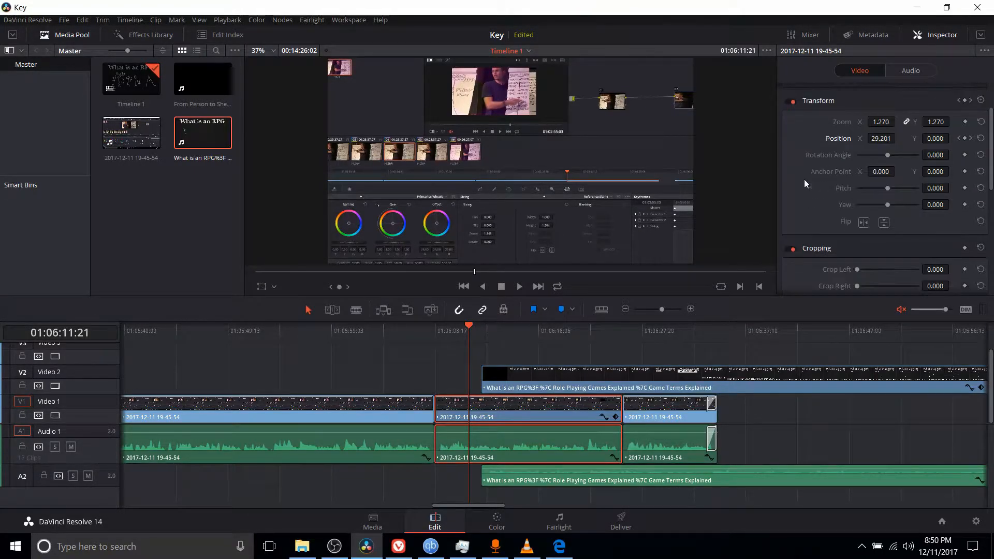
pyautogui.moveTo(890, 155); pyautogui.dragTo(951, 155)
pyautogui.hotkey('ctrl', 'z')
pyautogui.click(939, 154)
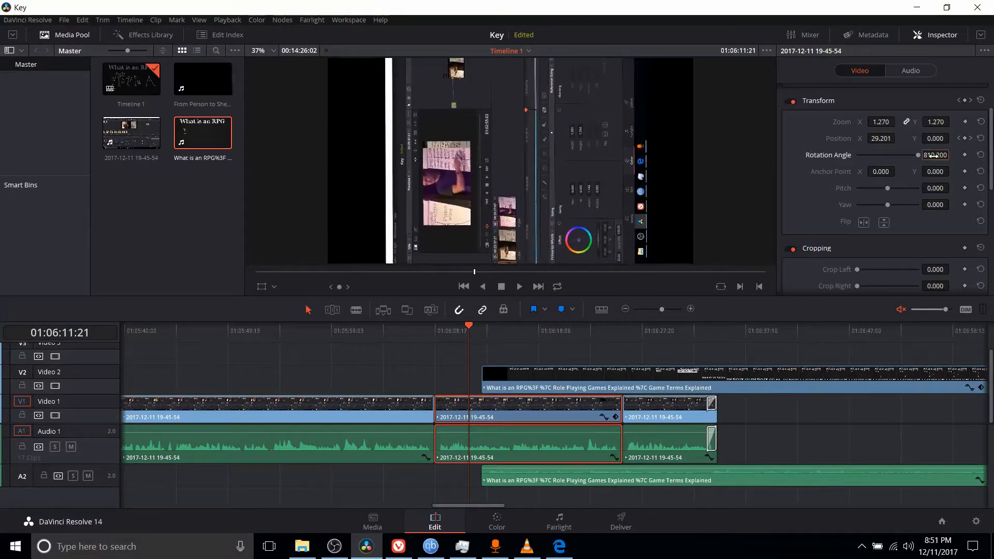
pyautogui.write('090')
pyautogui.press('Return')
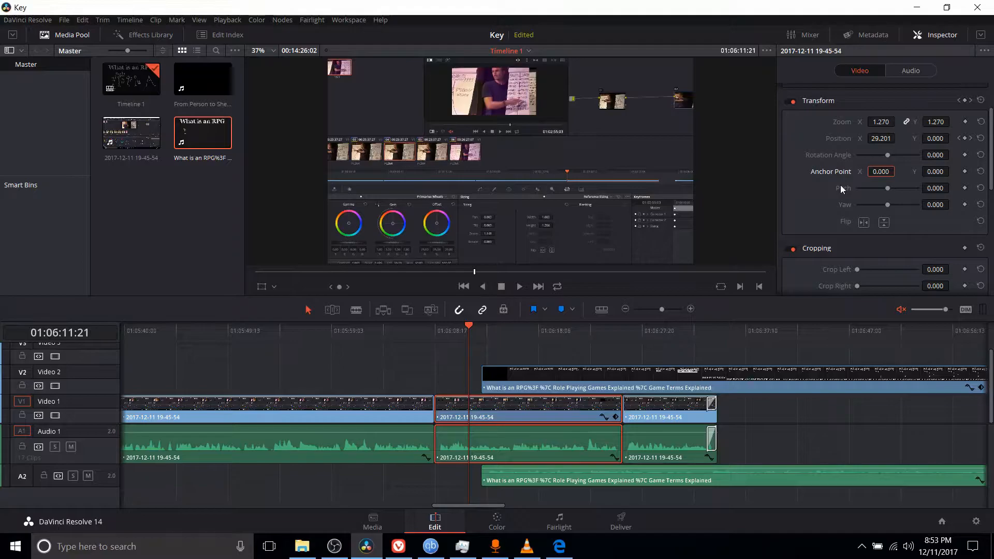
# - Tilt the Video 1 clip in perspective with a Pitch of about 0.381 and a Yaw of about 0.610
pyautogui.moveTo(888, 188); pyautogui.dragTo(911, 188)
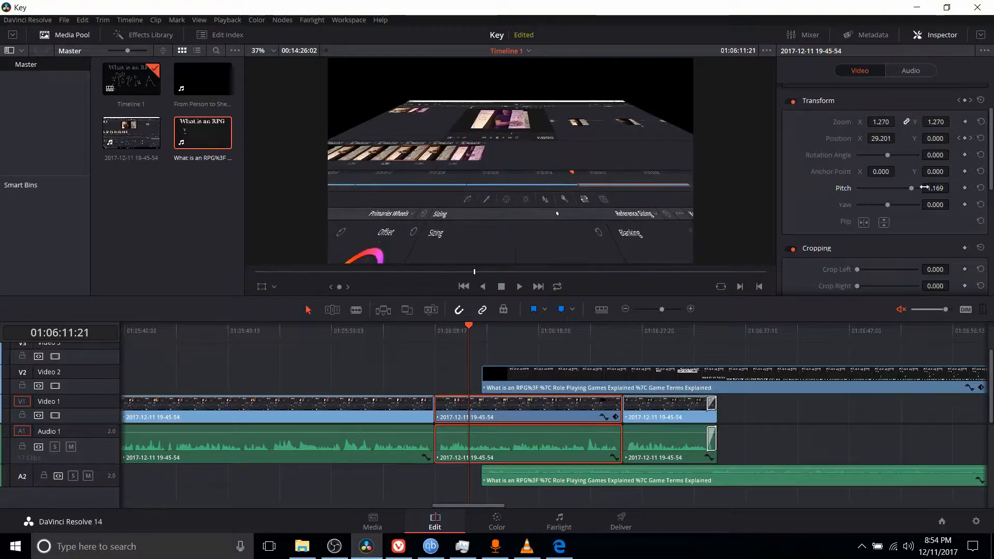
pyautogui.moveTo(911, 188)
pyautogui.mouseDown()
pyautogui.moveTo(856, 190)
pyautogui.moveTo(895, 187)
pyautogui.mouseUp()
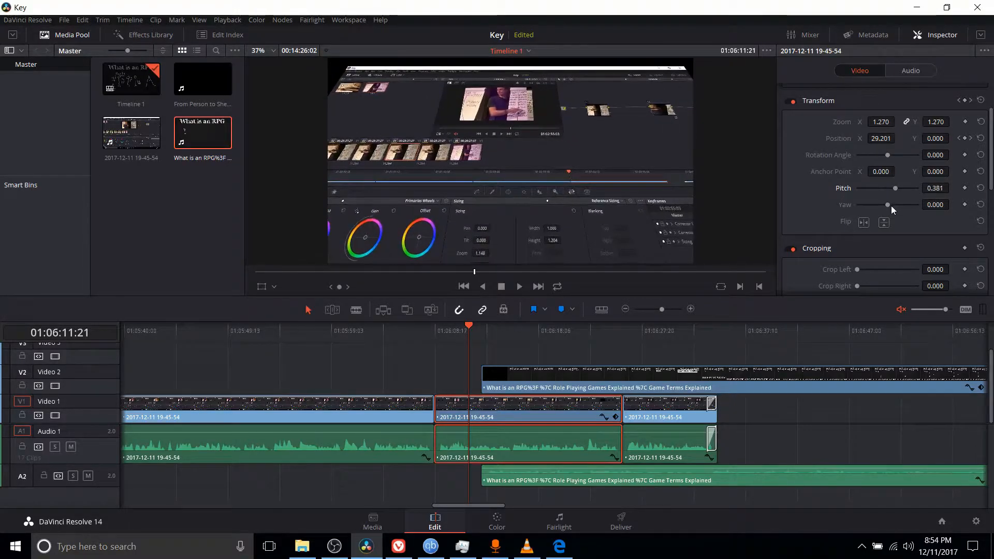
pyautogui.moveTo(888, 205); pyautogui.dragTo(900, 205)
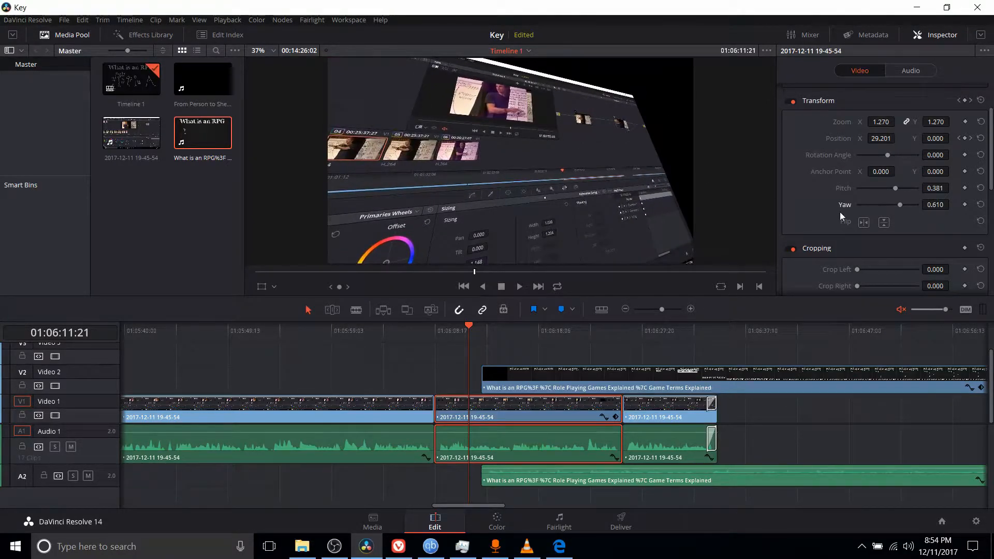
# - Set the Video 1 clip's Yaw to about -0.559, and flip it horizontally and vertically
pyautogui.moveTo(900, 206); pyautogui.dragTo(876, 204)
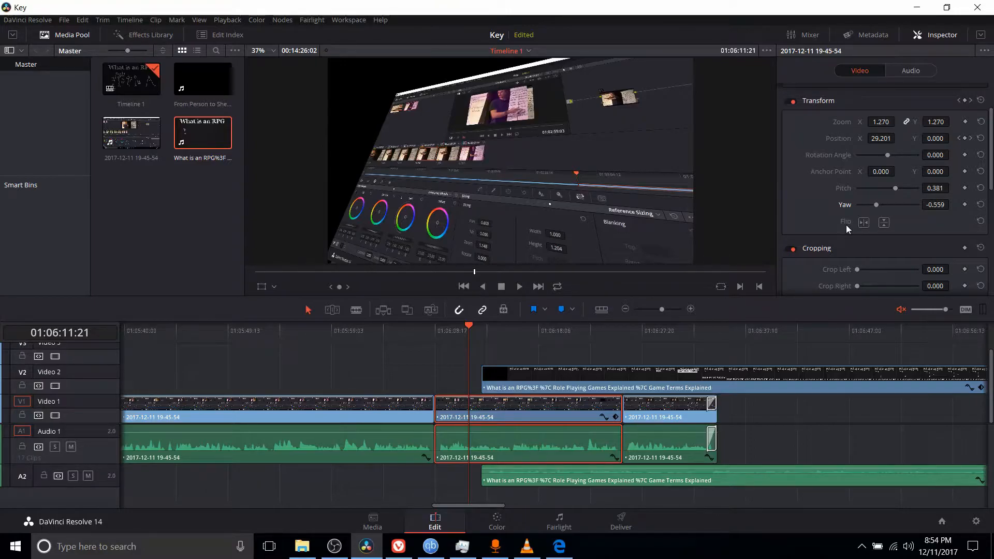
pyautogui.click(865, 224)
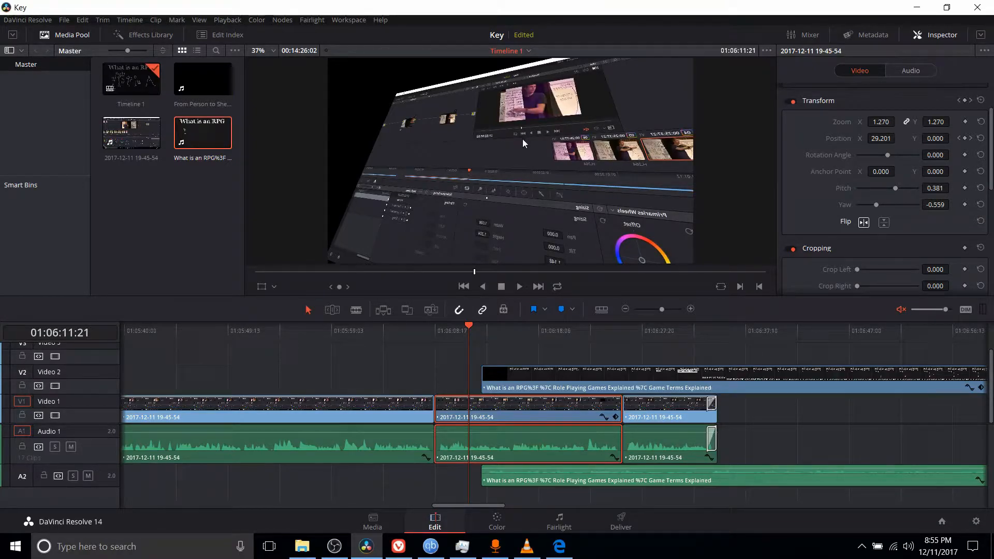
pyautogui.click(883, 227)
pyautogui.click(884, 224)
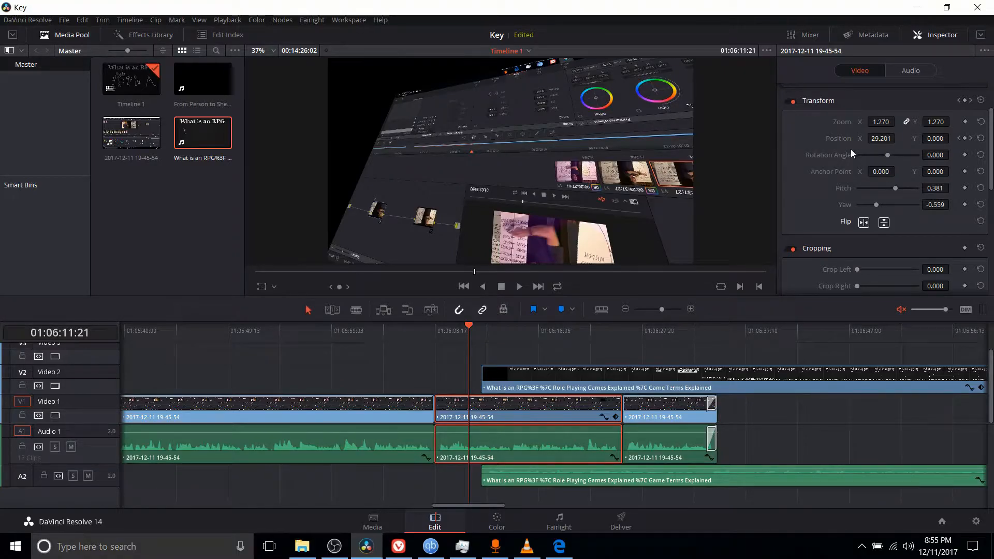
# - Crop the Video 1 clip by about 244.1 left, 341.7 right, 146.4 top and 100.7 bottom
pyautogui.scroll(-2, 851, 150)
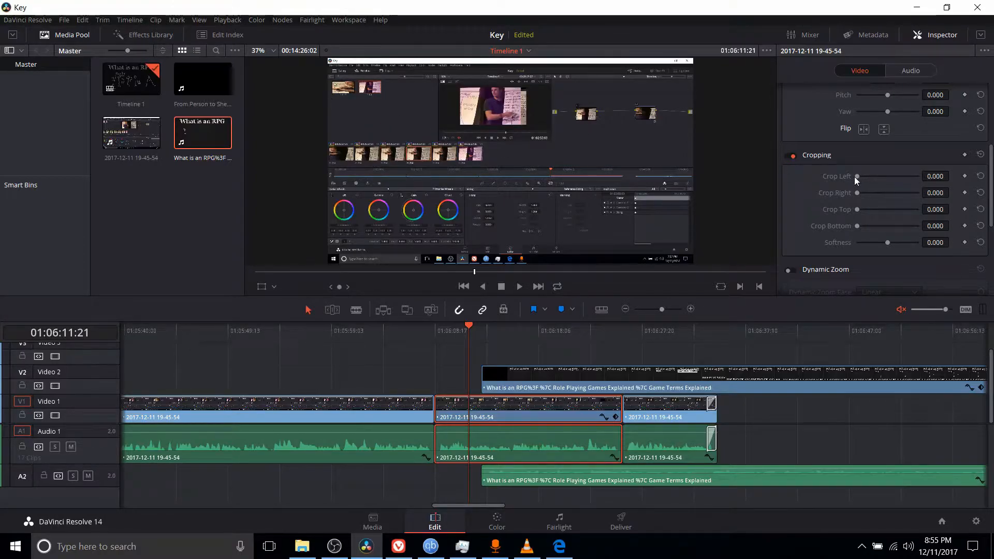
pyautogui.moveTo(857, 176); pyautogui.dragTo(864, 176)
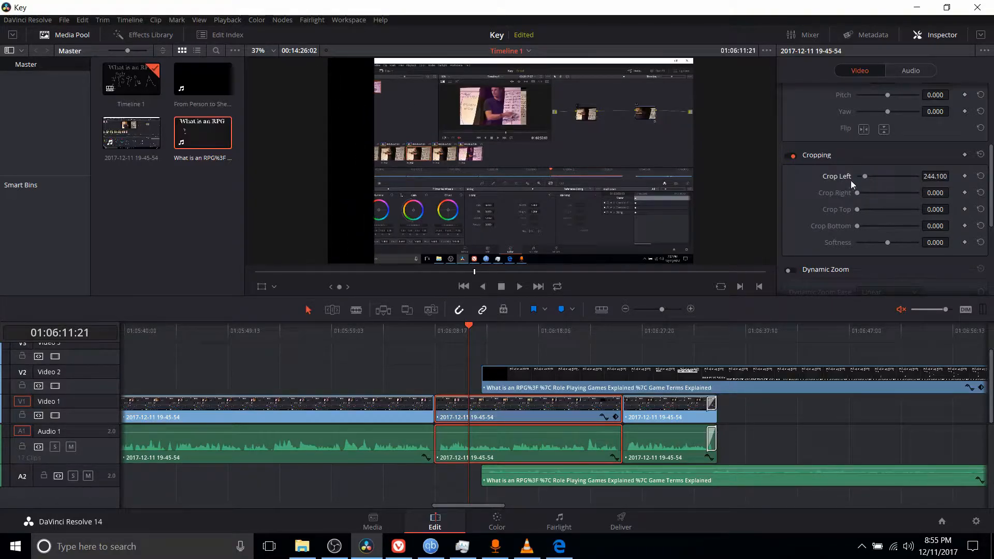
pyautogui.moveTo(858, 193)
pyautogui.mouseDown()
pyautogui.moveTo(868, 193)
pyautogui.moveTo(864, 210)
pyautogui.mouseUp()
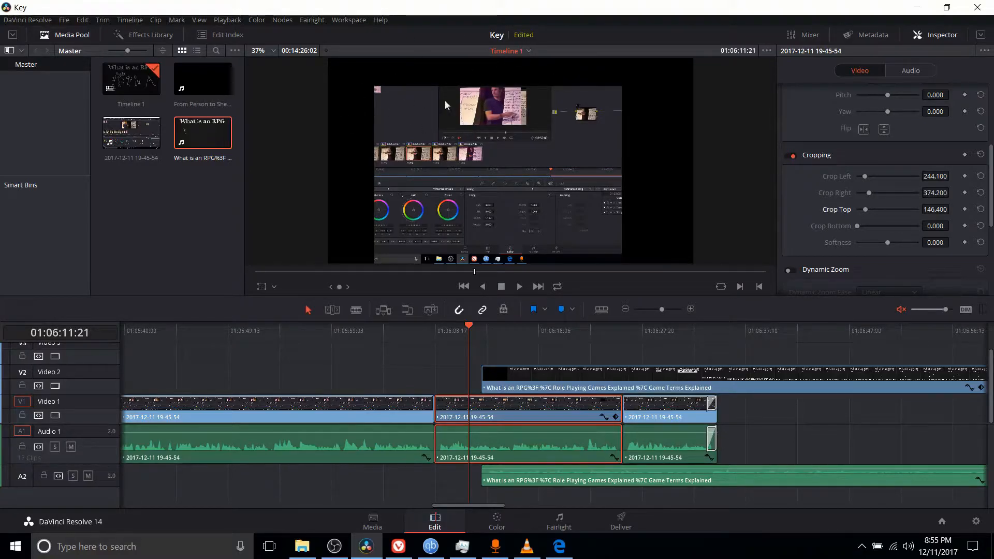
pyautogui.moveTo(857, 226); pyautogui.dragTo(862, 226)
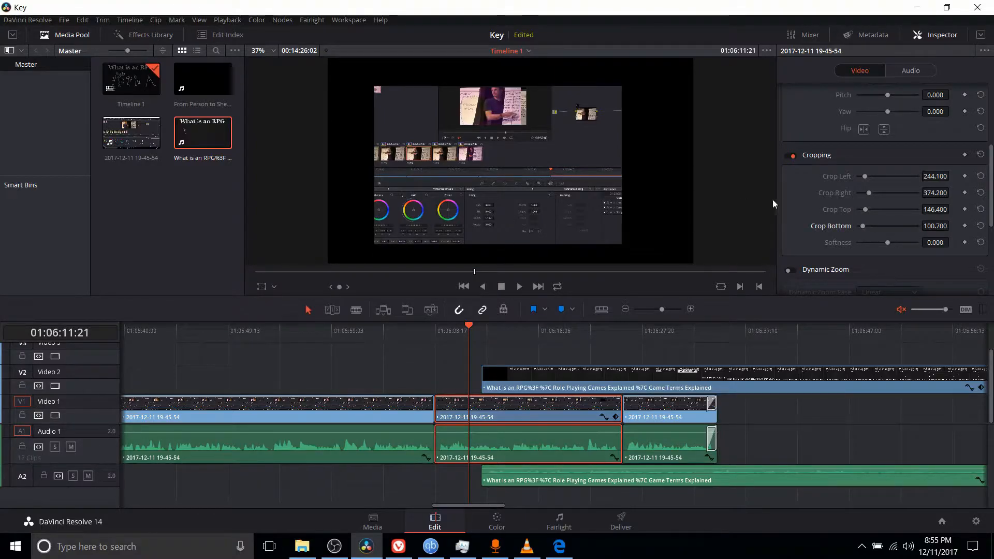
pyautogui.moveTo(870, 191); pyautogui.dragTo(867, 192)
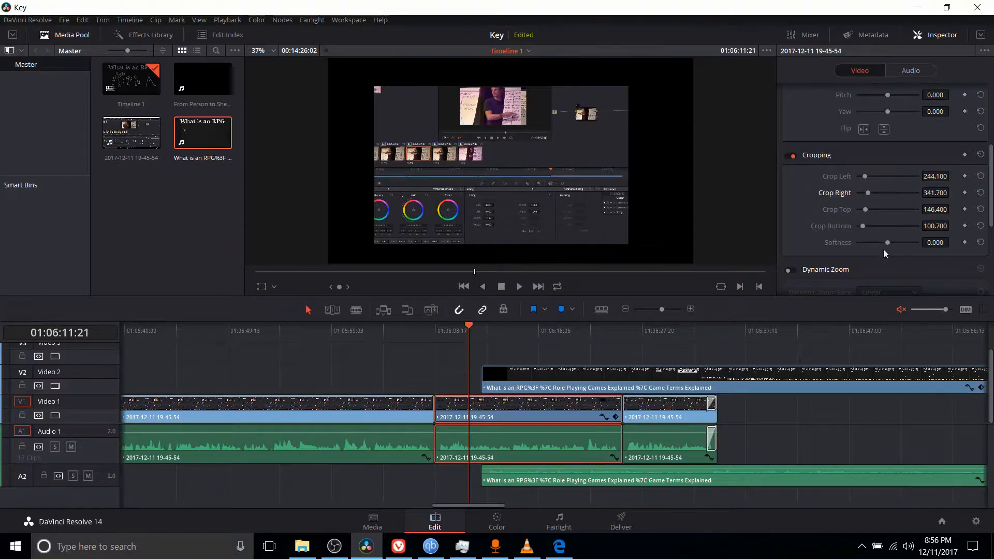
# - Test crop Softness at about 18.64, 40.68, 37.29 and -32.2, reset it to 0, and apply a negative softness again
pyautogui.moveTo(887, 243); pyautogui.dragTo(893, 244)
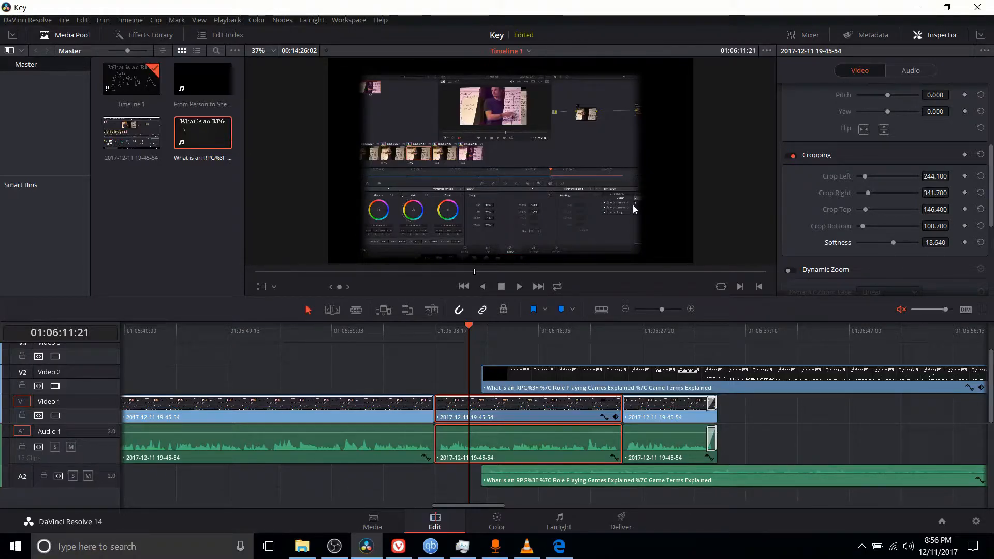
pyautogui.moveTo(893, 247); pyautogui.dragTo(899, 250)
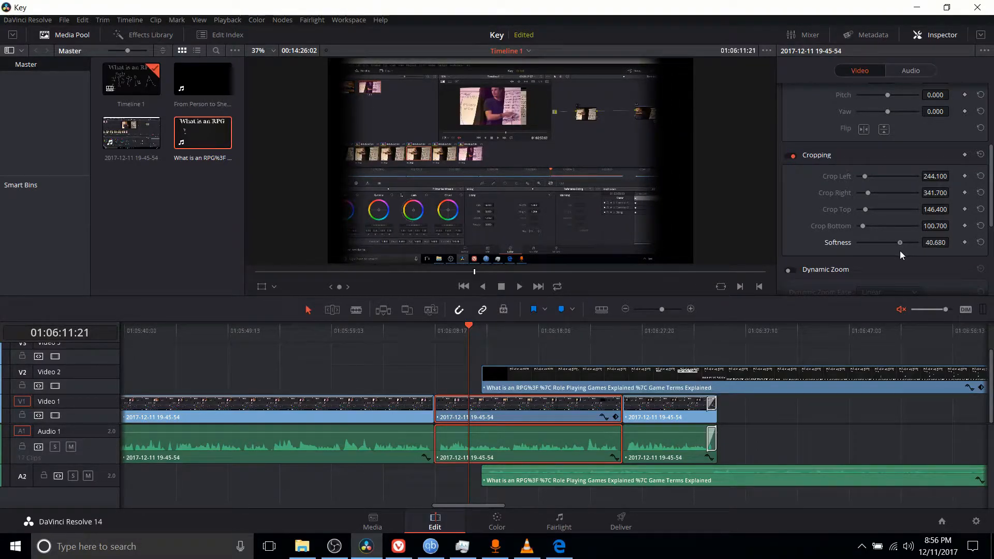
pyautogui.moveTo(899, 251)
pyautogui.mouseDown()
pyautogui.moveTo(859, 245)
pyautogui.moveTo(899, 245)
pyautogui.mouseUp()
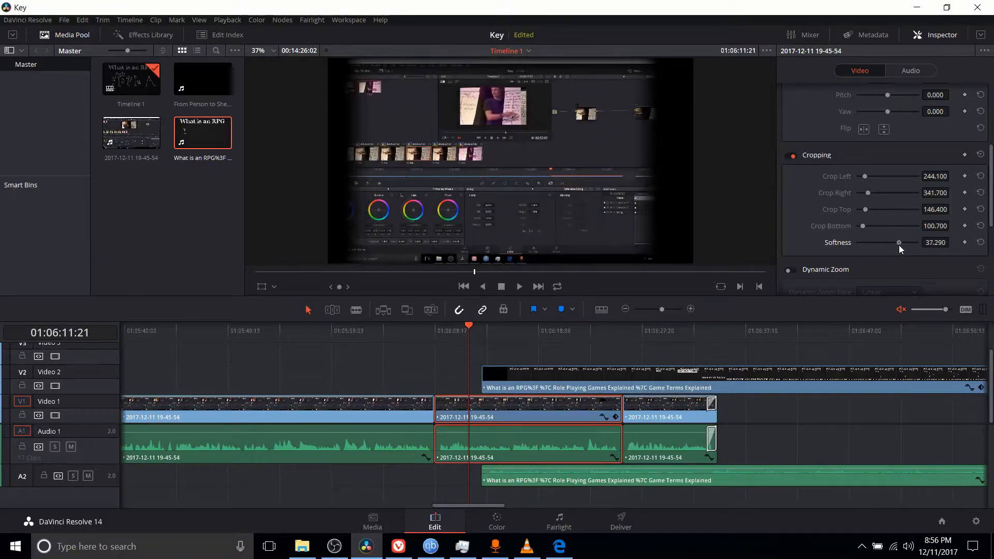
pyautogui.moveTo(899, 243); pyautogui.dragTo(877, 243)
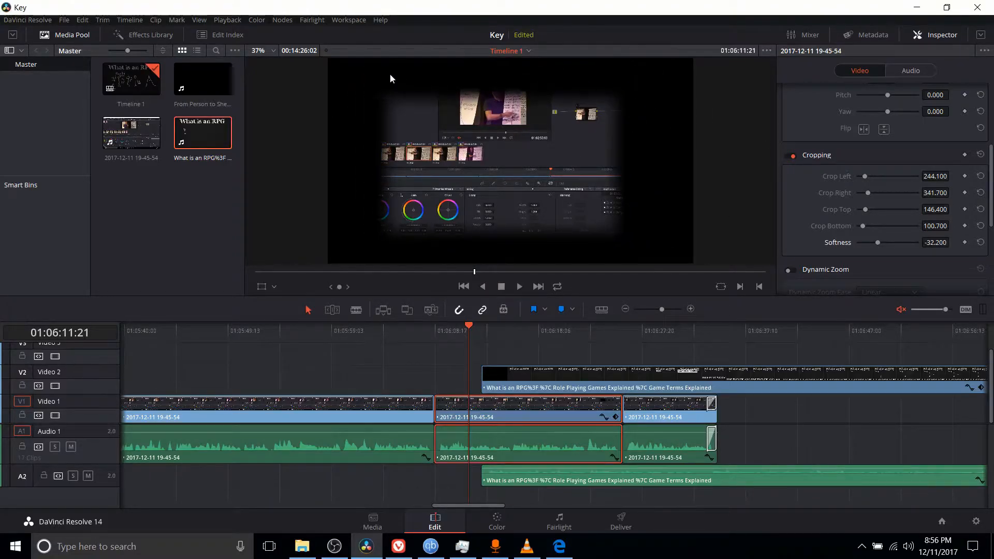
pyautogui.doubleClick(937, 243)
pyautogui.write('0')
pyautogui.press('Return')
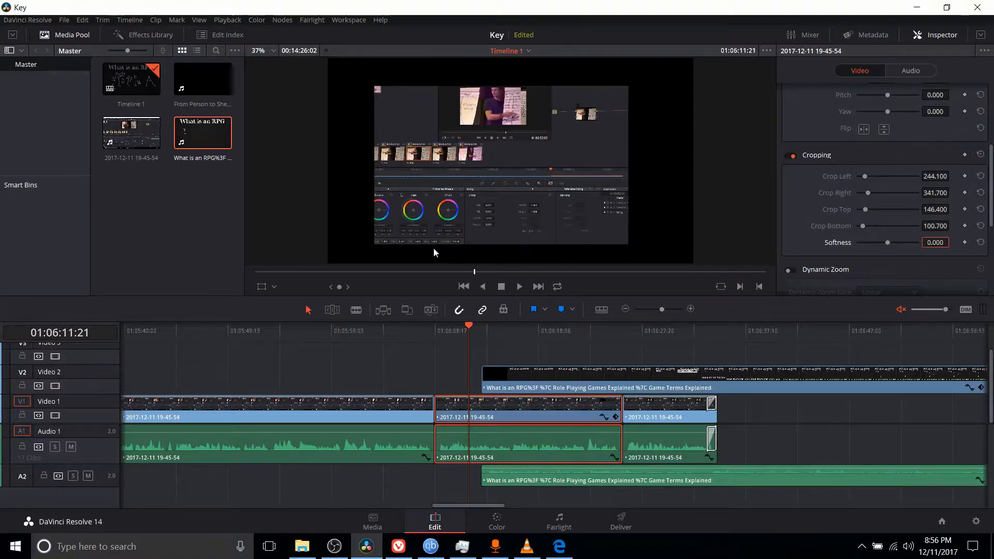
pyautogui.moveTo(887, 243); pyautogui.dragTo(877, 241)
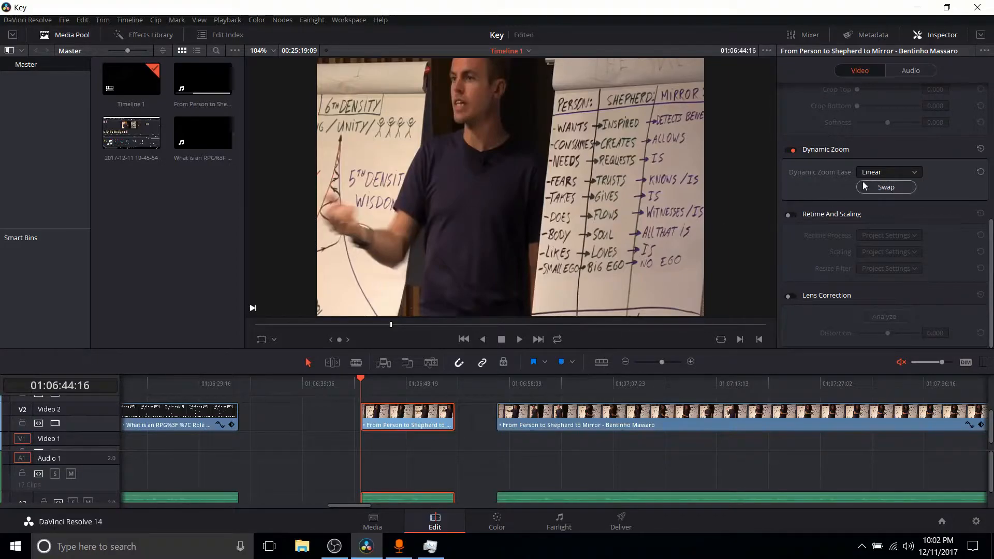
# - Toggle Dynamic Zoom off and back on for the short Video 2 clip, and play the clip to preview the zoom
pyautogui.click(792, 151)
pyautogui.click(792, 150)
pyautogui.press('space')
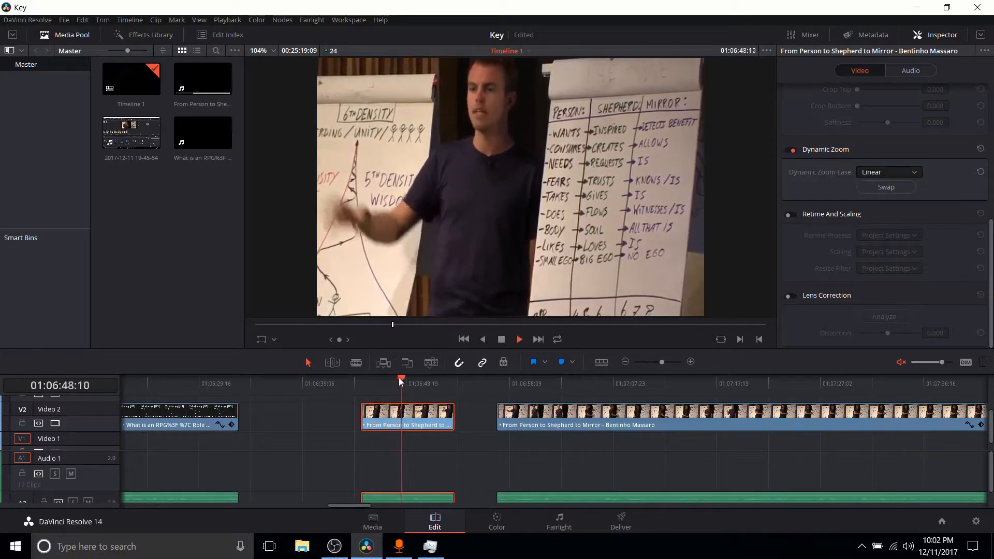
pyautogui.moveTo(400, 381); pyautogui.dragTo(380, 380)
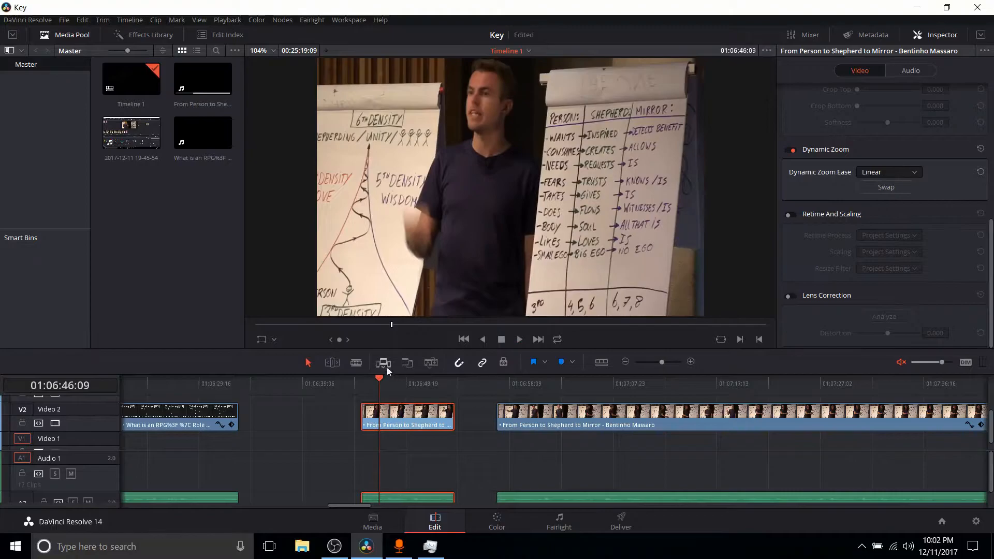
pyautogui.click(366, 379)
pyautogui.press('space')
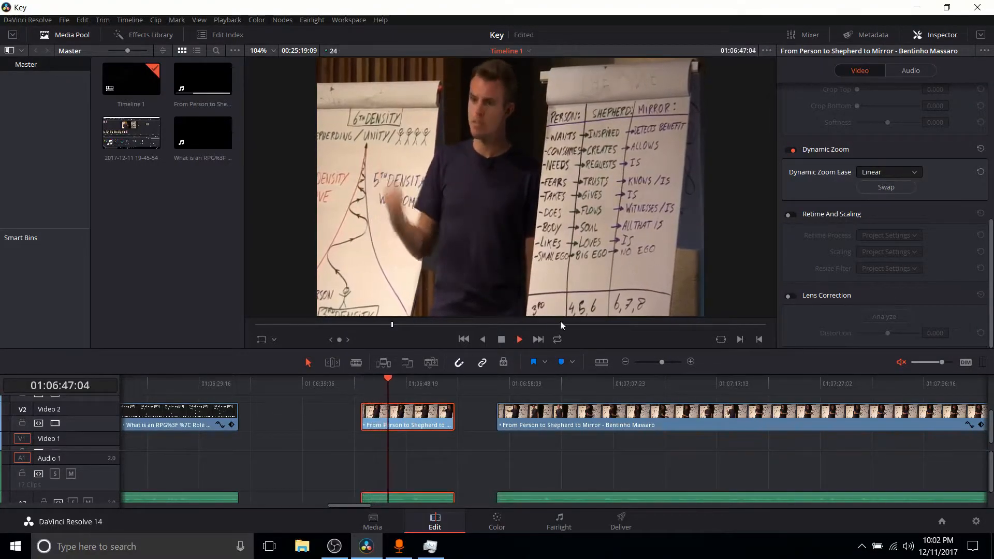
pyautogui.press('space')
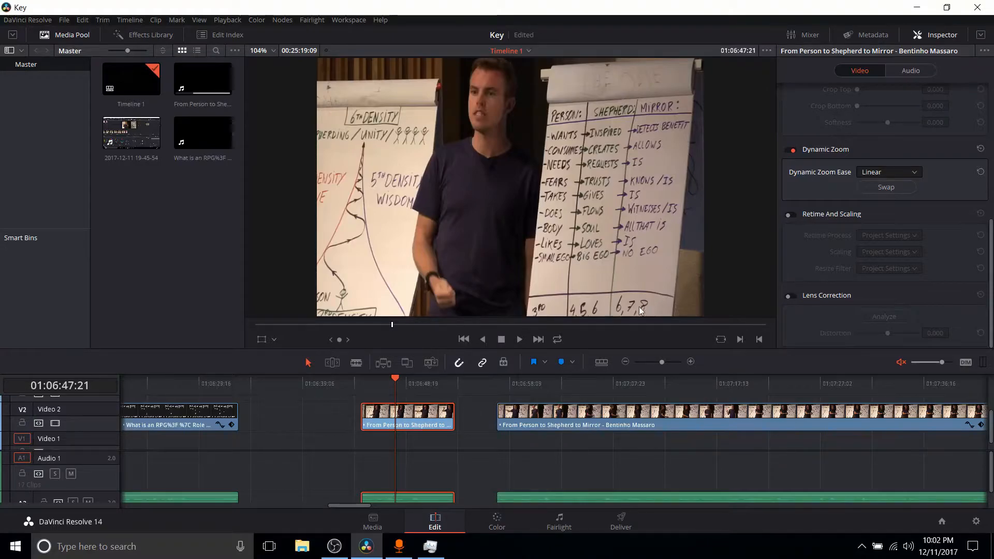
pyautogui.click(362, 362)
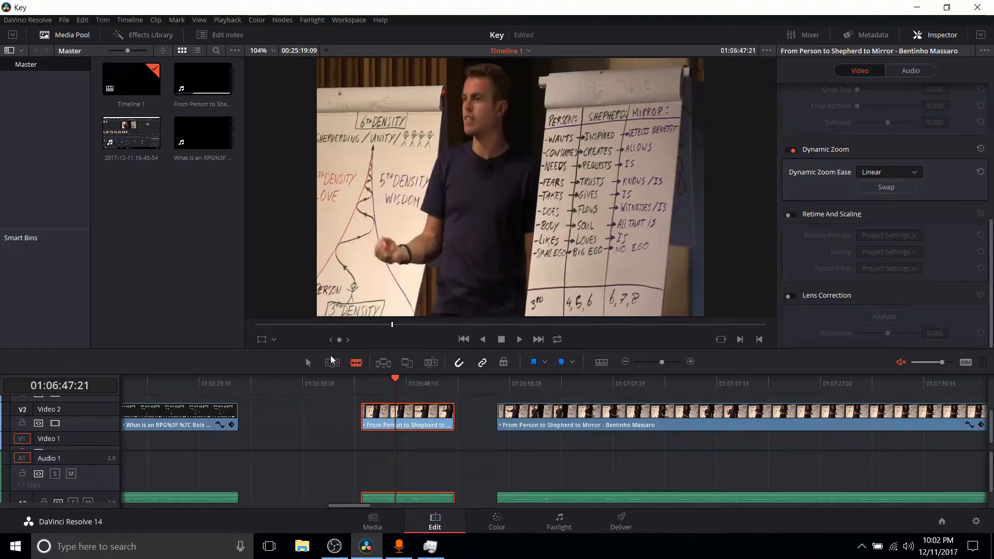
pyautogui.click(392, 381)
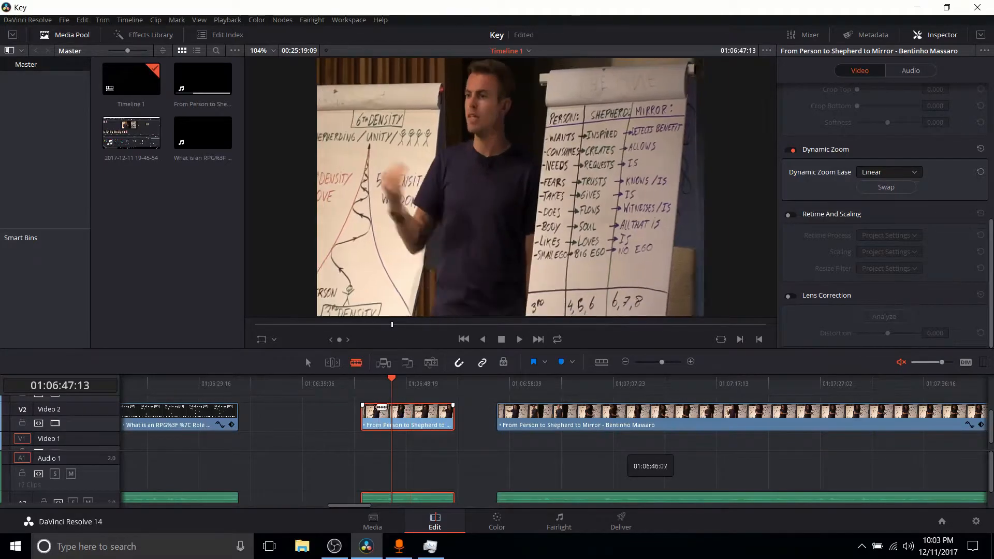
pyautogui.click(308, 362)
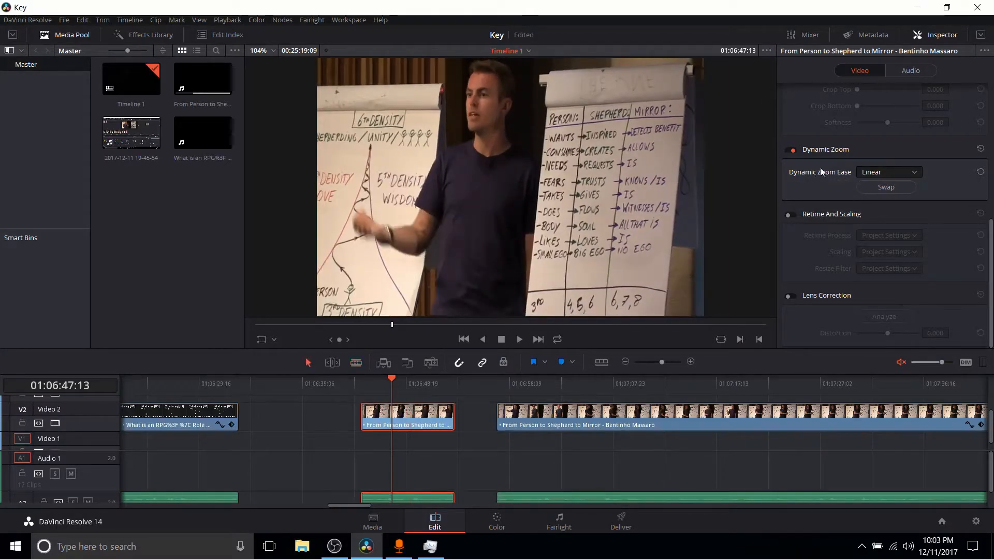
# - Set the Video 2 clip's Dynamic Zoom Ease to Ease Out, trim its end to under half its length, and preview it
pyautogui.click(860, 172)
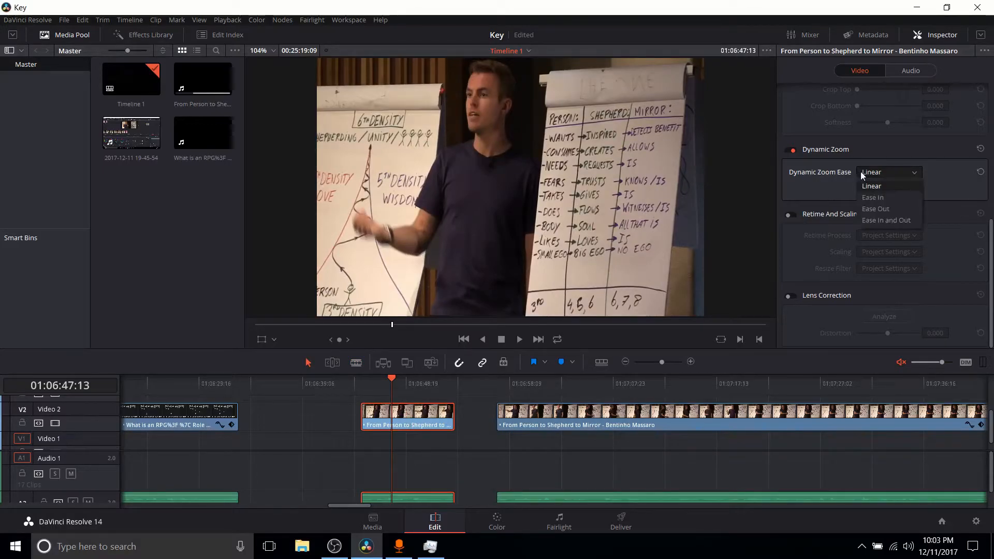
pyautogui.click(886, 211)
pyautogui.click(365, 380)
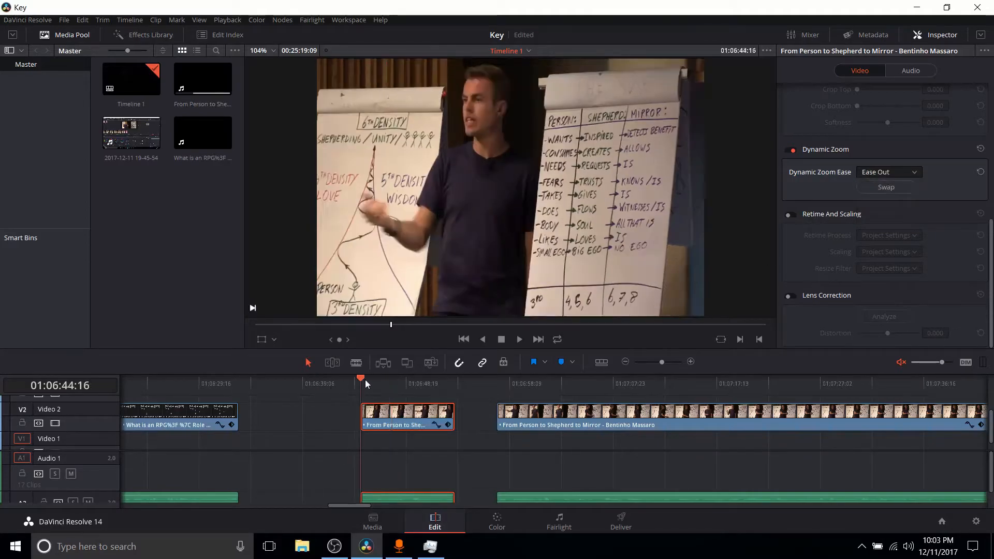
pyautogui.press('space')
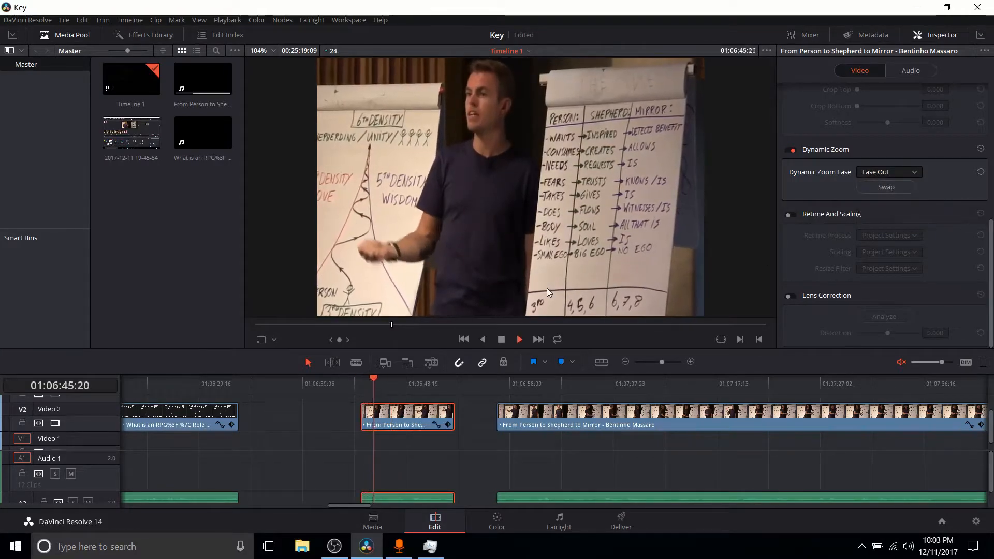
pyautogui.press('space')
pyautogui.moveTo(452, 412); pyautogui.dragTo(363, 383)
pyautogui.press('space')
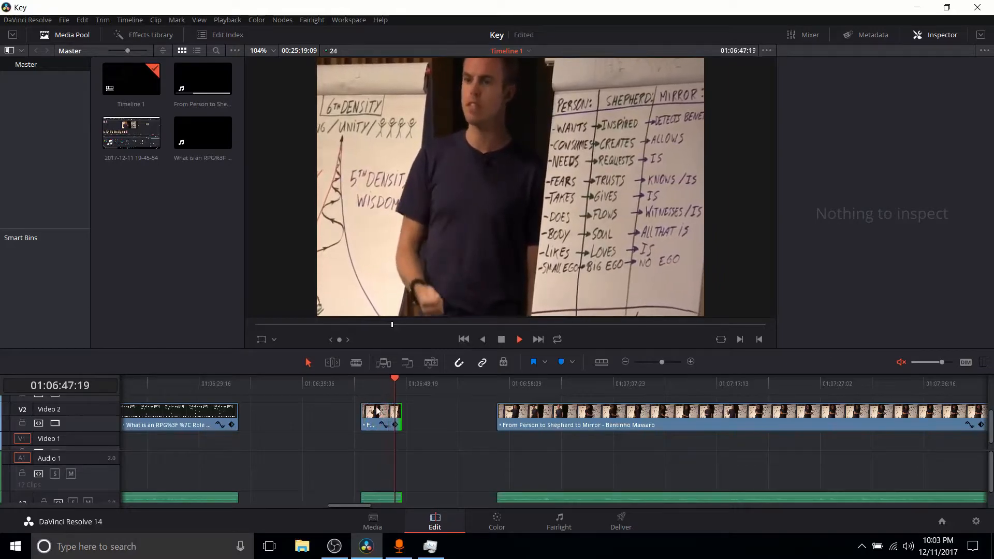
# - Set the shortened Video 2 clip's Dynamic Zoom Ease to Ease In and play it from its start
pyautogui.click(382, 413)
pyautogui.click(901, 172)
pyautogui.click(880, 192)
pyautogui.click(361, 383)
pyautogui.press('space')
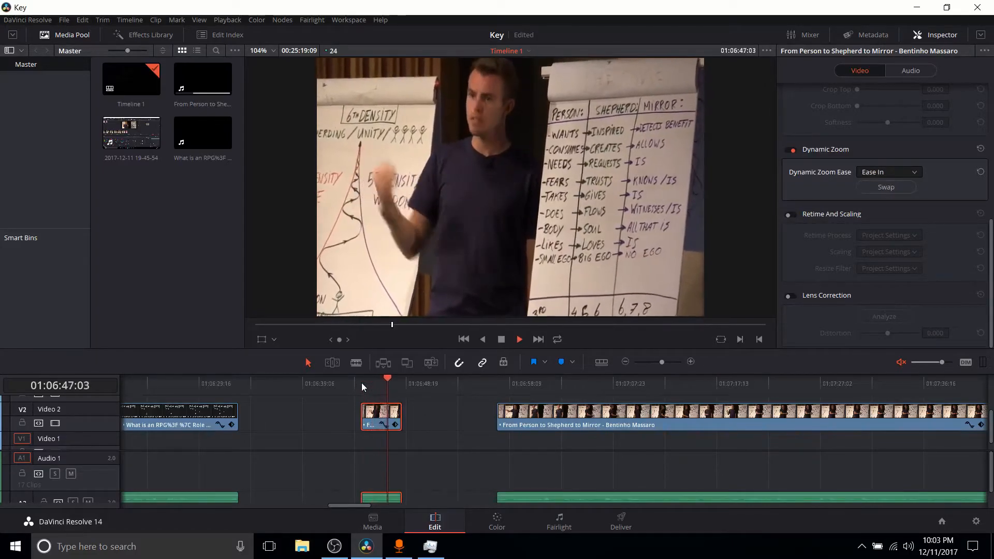
# - Switch the shortened clip's Dynamic Zoom Ease to Linear and replay it from its start
pyautogui.click(875, 170)
pyautogui.click(883, 188)
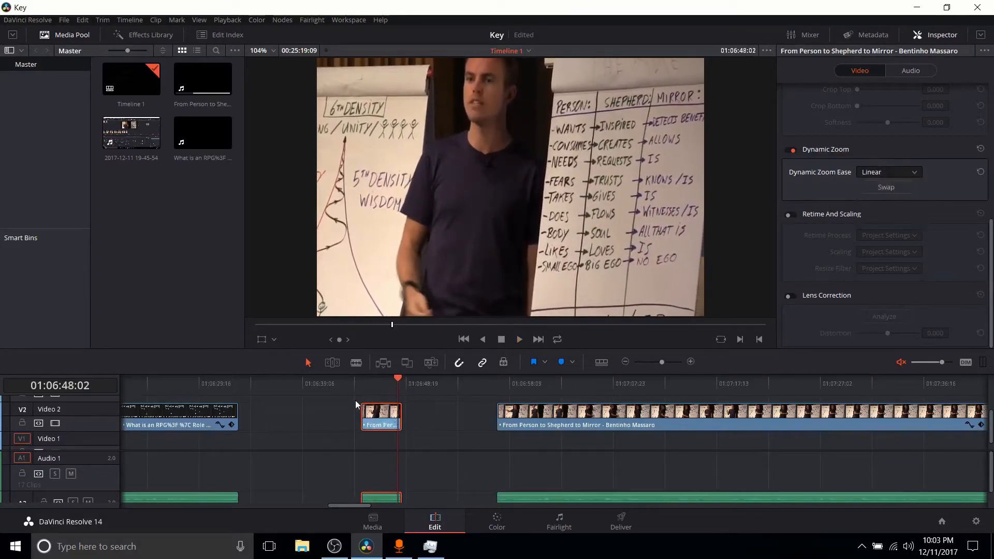
pyautogui.click(365, 382)
pyautogui.press('space')
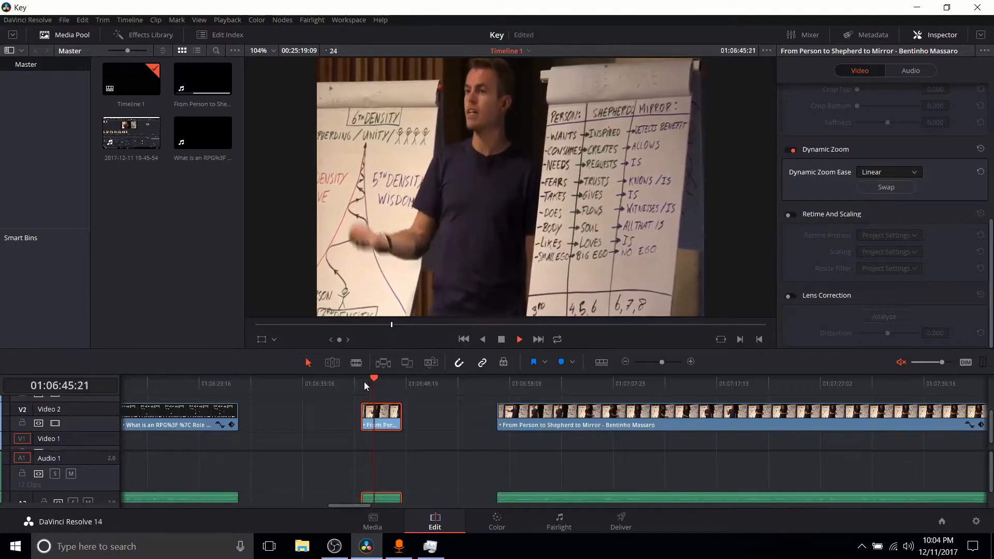
# - Set the shortened clip's Dynamic Zoom Ease to Ease In and Out, preview it, and return to its start
pyautogui.click(912, 173)
pyautogui.click(900, 220)
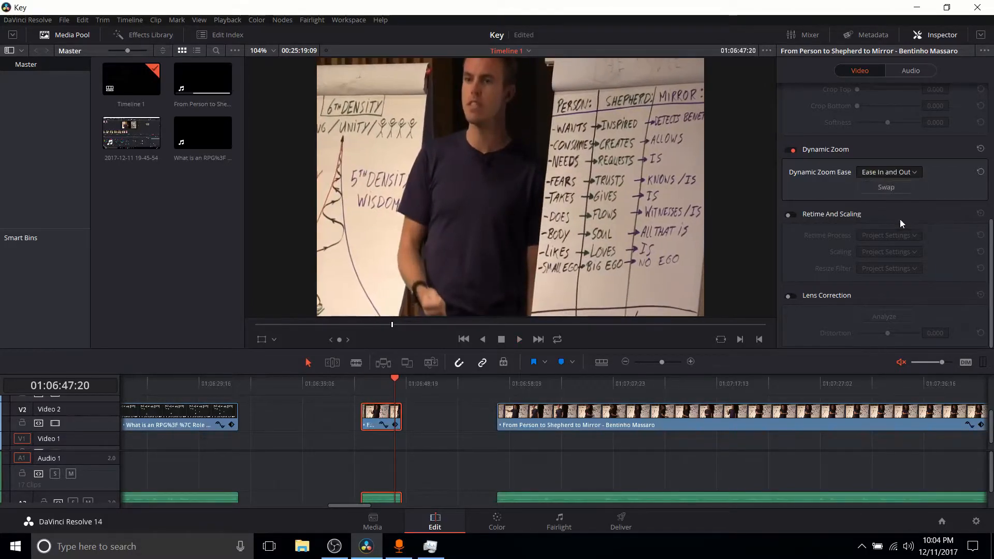
pyautogui.press('space')
pyautogui.click(365, 378)
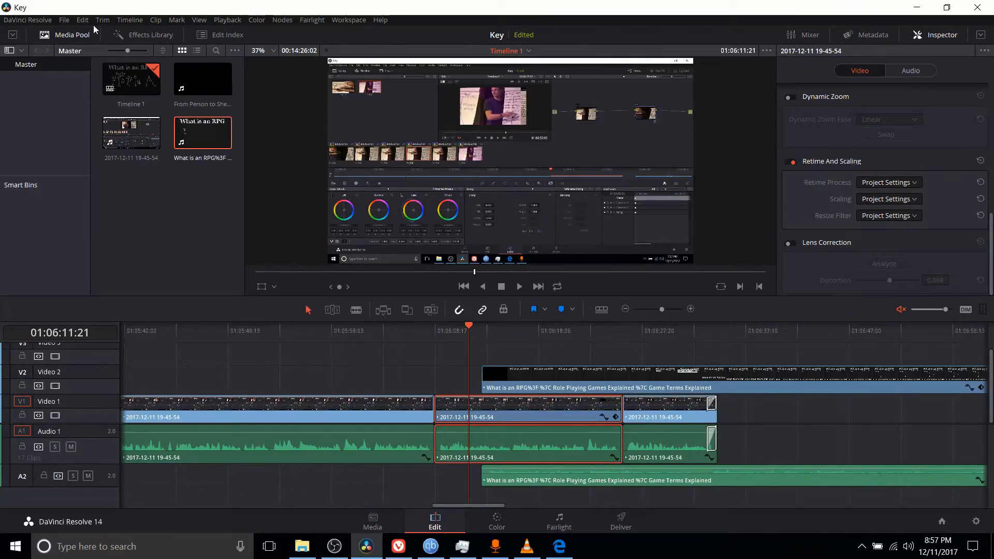
# - Review the Image Scaling options in the Project Settings and close them without saving
pyautogui.click(64, 20)
pyautogui.moveTo(54, 21)
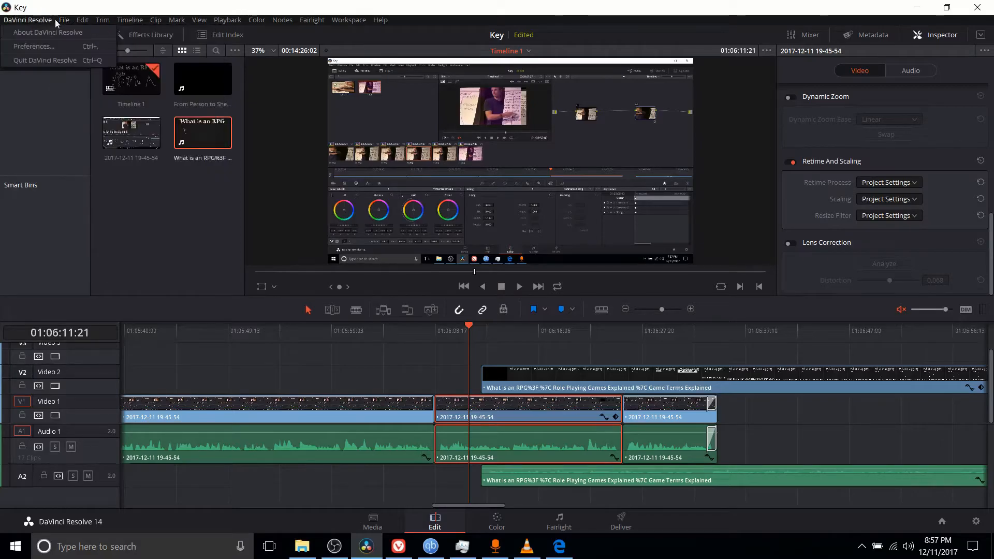
pyautogui.click(104, 219)
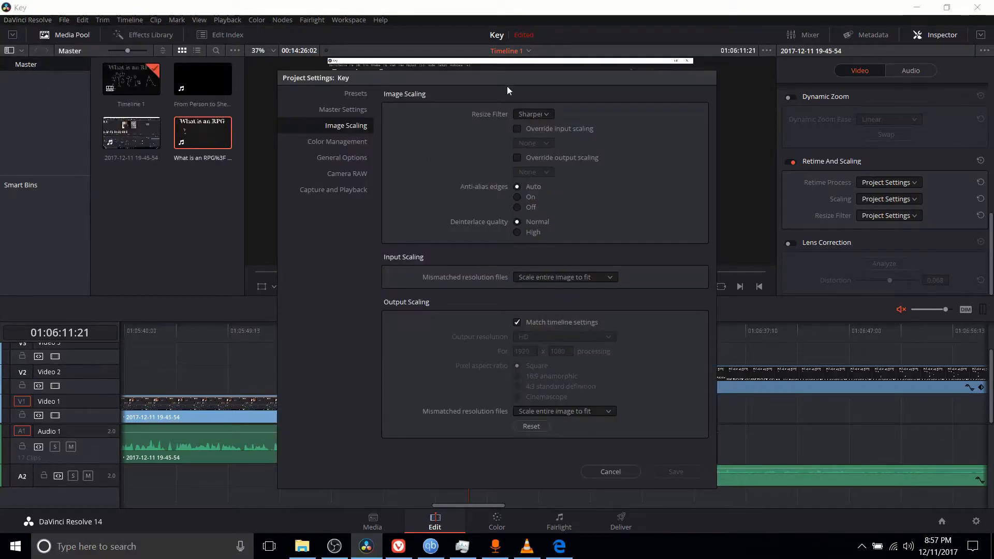
pyautogui.moveTo(404, 80); pyautogui.dragTo(374, 63)
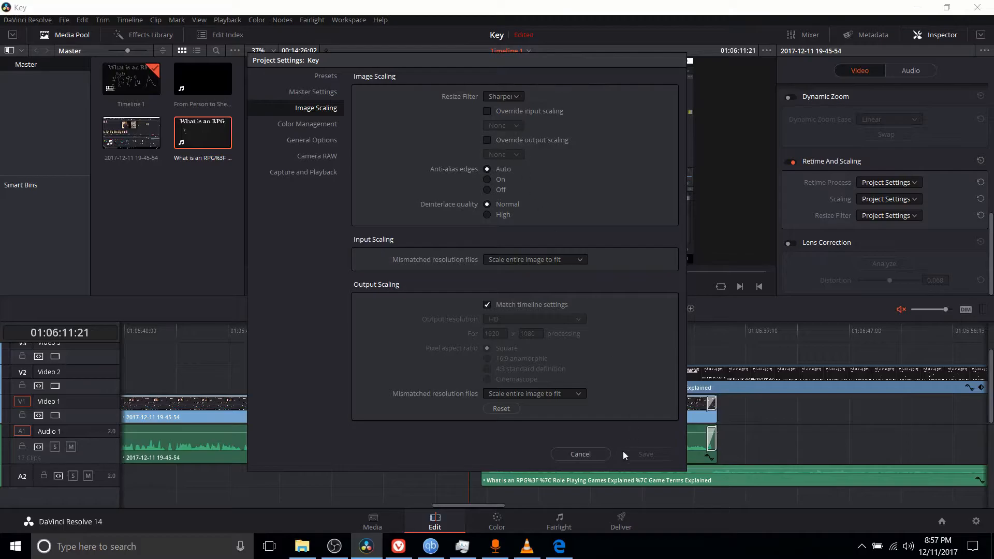
pyautogui.click(579, 453)
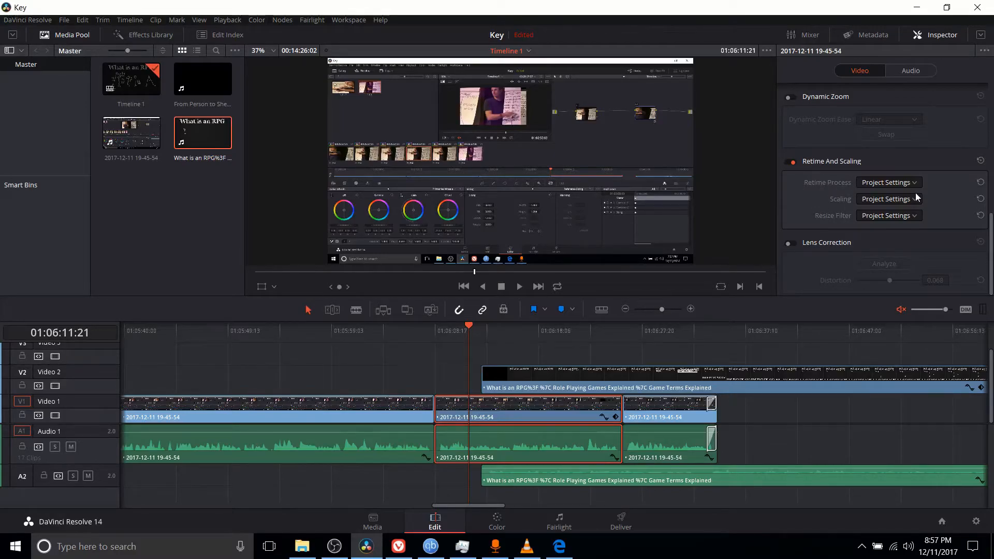
# - Review the Retime Process options of the selected Video 1 clip and keep Project Settings
pyautogui.click(872, 185)
pyautogui.click(831, 191)
pyautogui.click(880, 184)
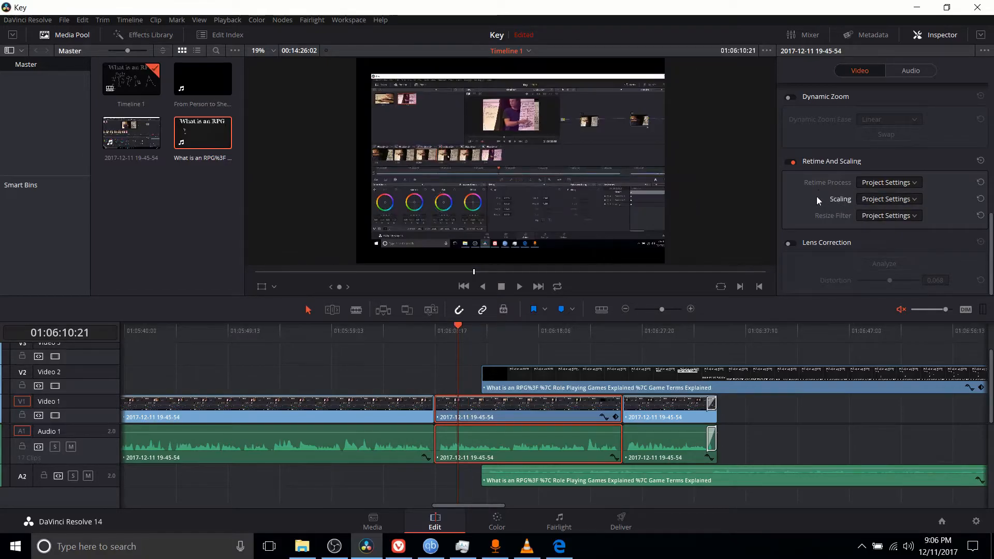
pyautogui.click(866, 200)
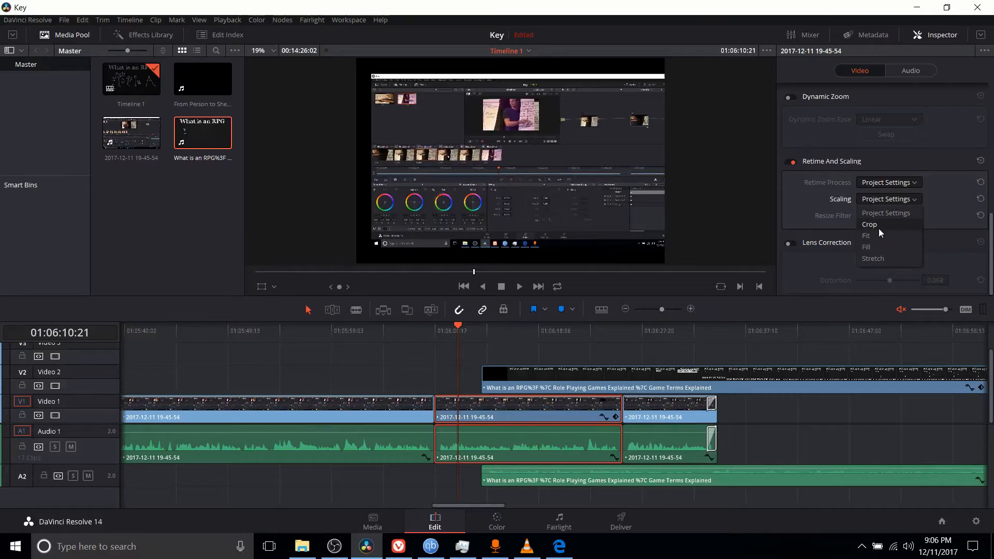
# - Set the selected Video 1 clip's Scaling to Crop in Retime And Scaling
pyautogui.click(894, 198)
pyautogui.click(894, 200)
pyautogui.click(879, 225)
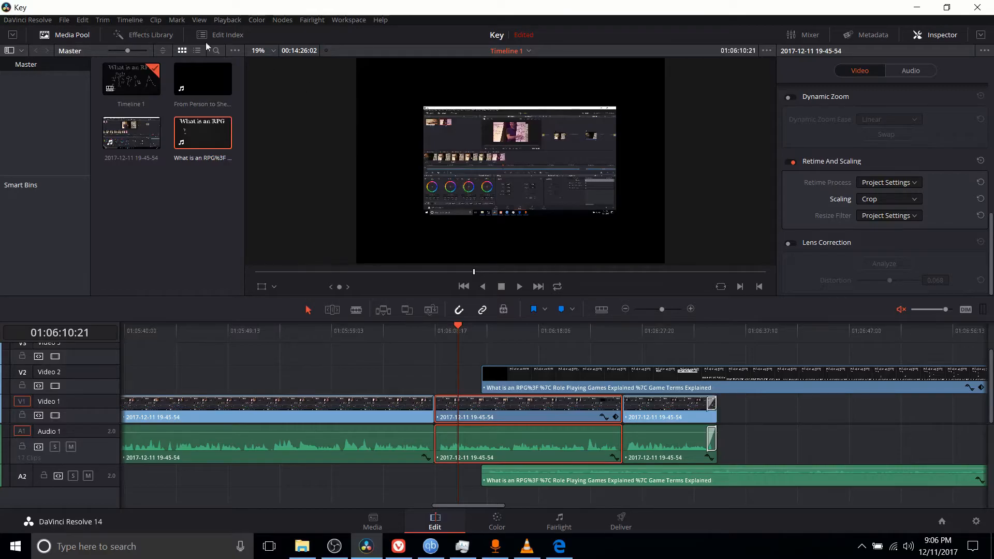
# - Change the project's timeline resolution to 1280 x 720 HD 720P in the Project Settings and save
pyautogui.click(65, 20)
pyautogui.click(103, 219)
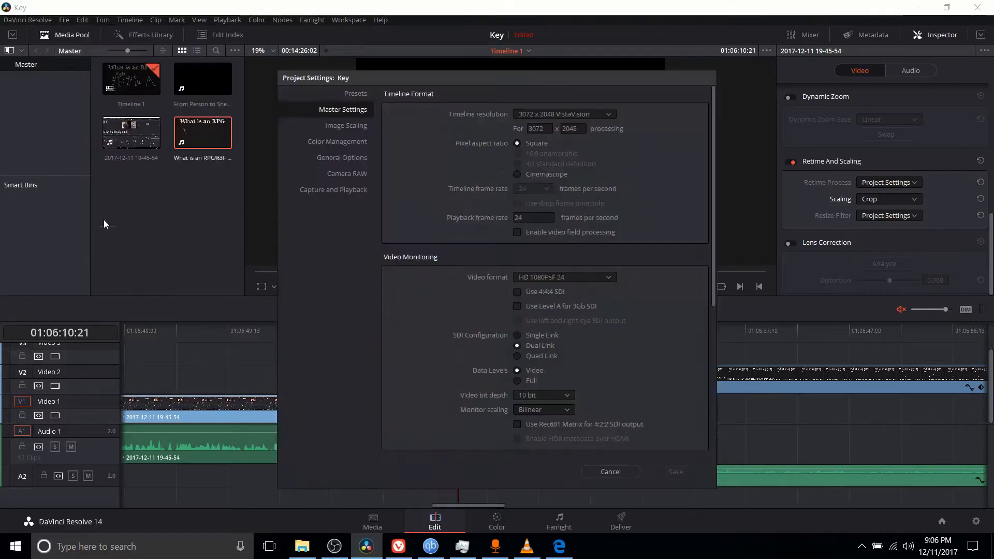
pyautogui.click(556, 113)
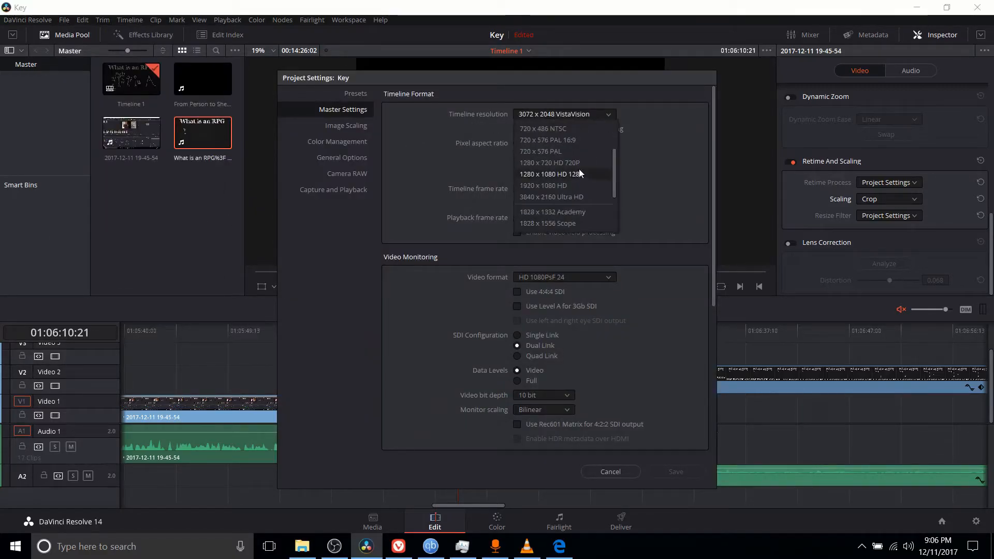
pyautogui.click(582, 165)
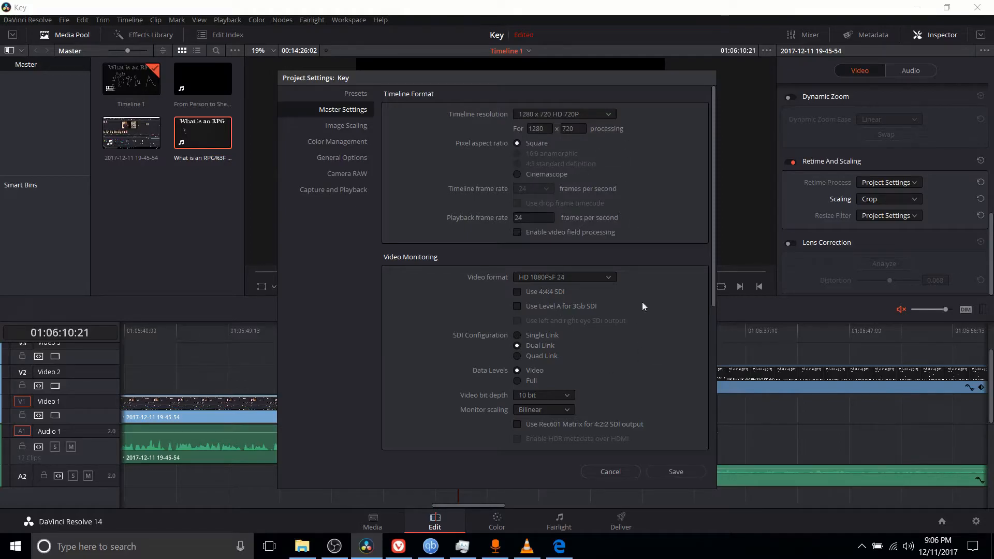
pyautogui.click(673, 472)
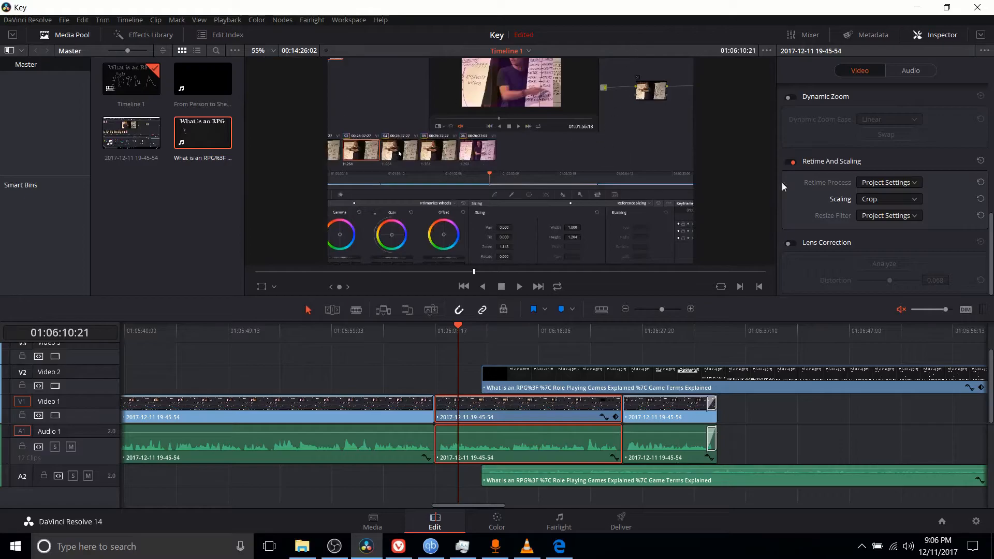
# - Switch the selected Video 1 clip's Scaling to Fit
pyautogui.scroll(3, 827, 160)
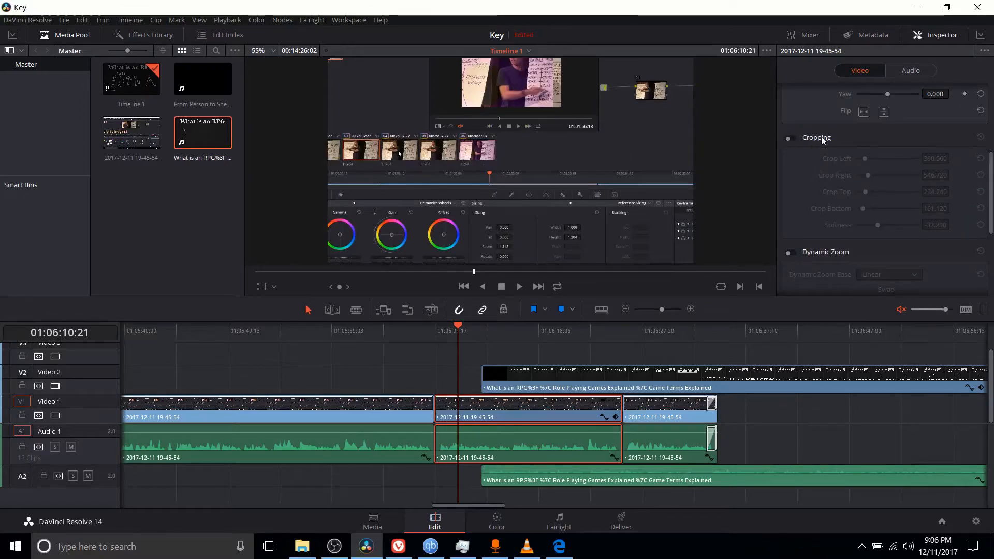
pyautogui.scroll(-5, 819, 195)
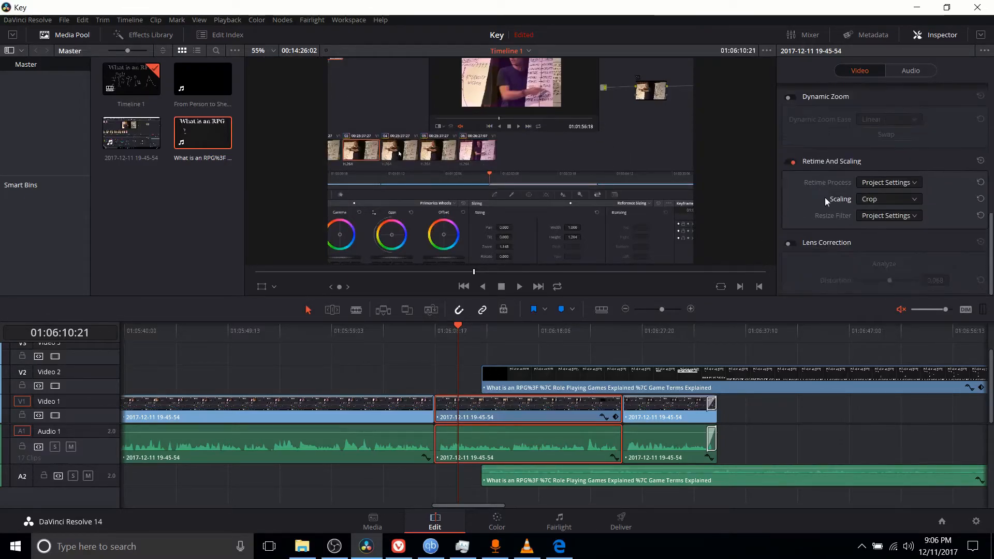
pyautogui.click(877, 201)
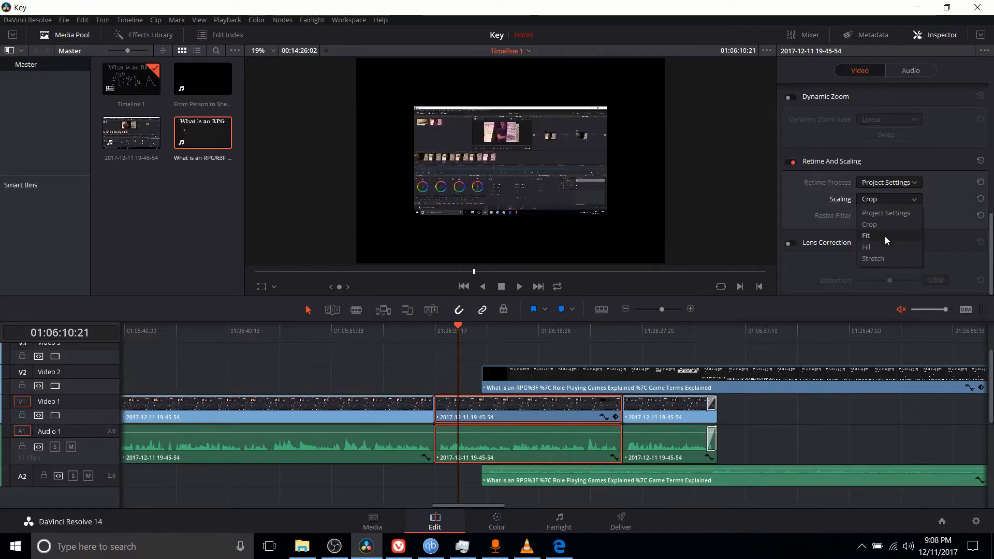
pyautogui.click(884, 236)
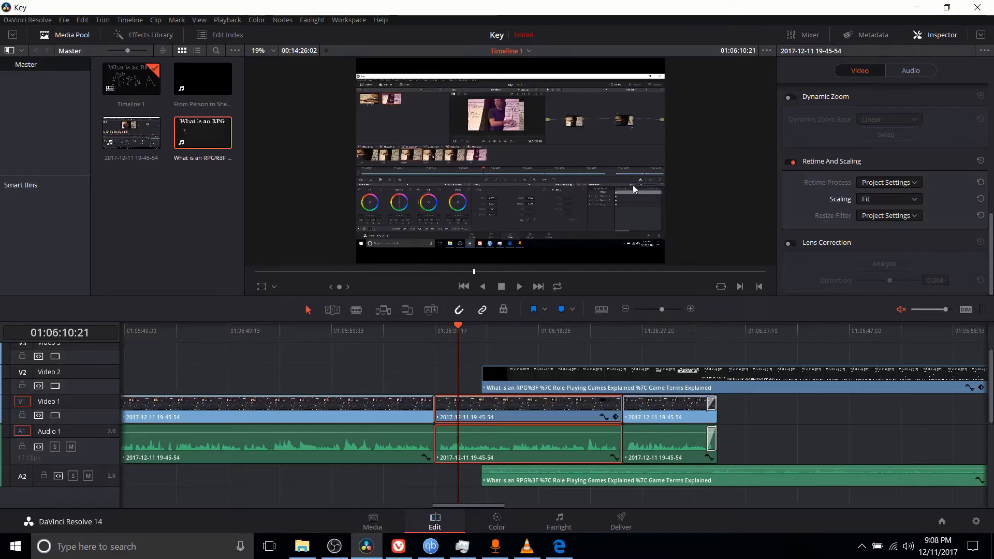
# - Try the Fill scaling on the selected Video 1 clip and set its Scaling to Stretch
pyautogui.click(883, 199)
pyautogui.click(880, 247)
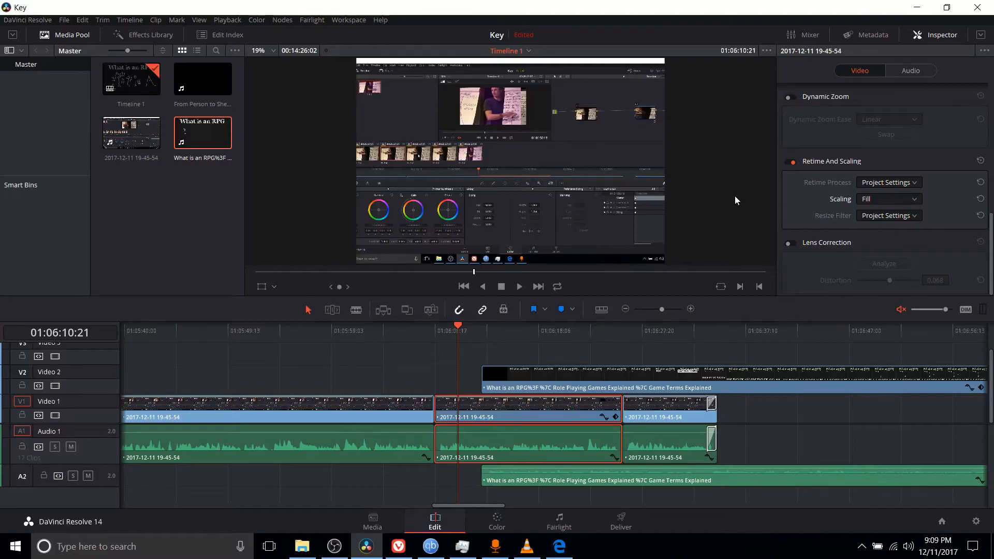
pyautogui.click(913, 201)
pyautogui.click(898, 256)
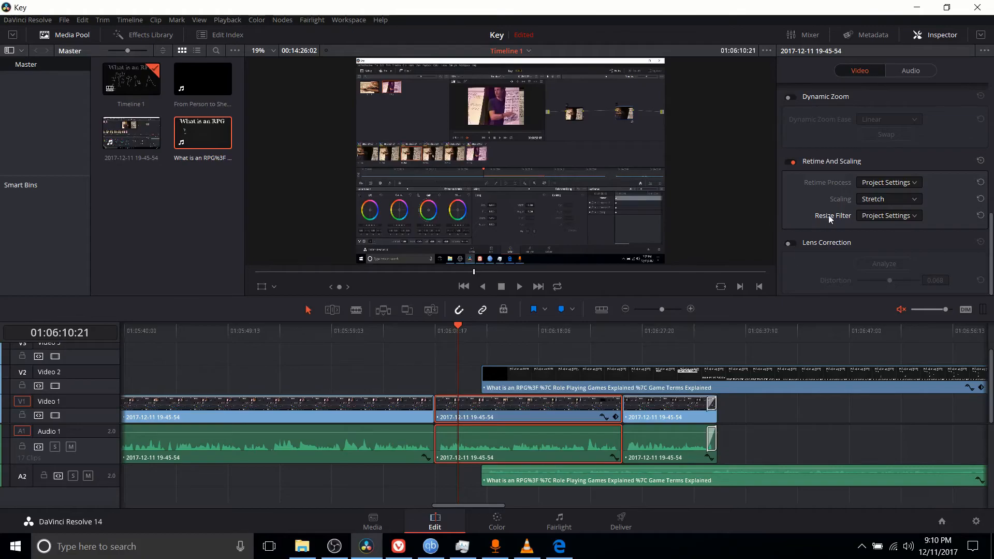
# - Review the Resize Filter options of the selected Video 1 clip and keep Project Settings
pyautogui.click(874, 217)
pyautogui.click(875, 217)
pyautogui.click(871, 218)
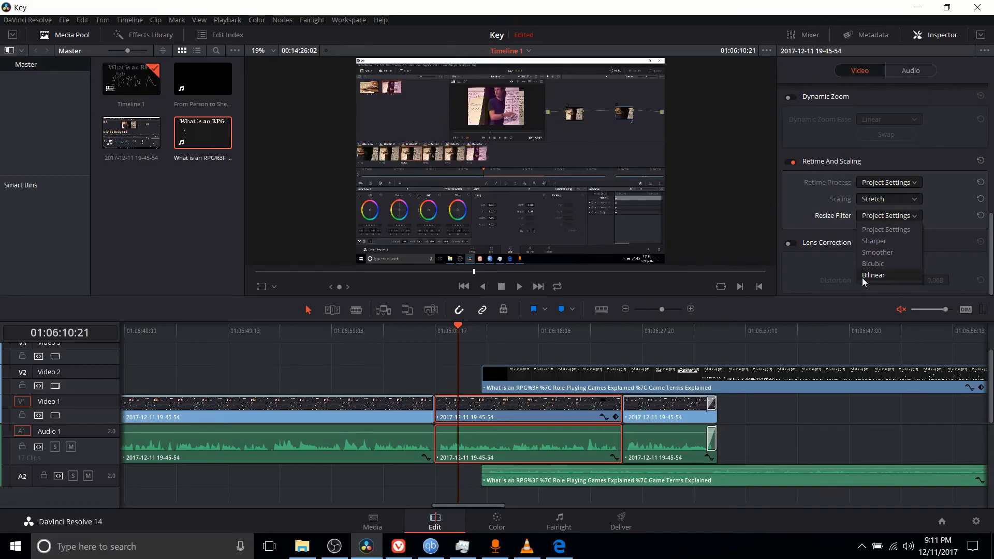
pyautogui.click(803, 269)
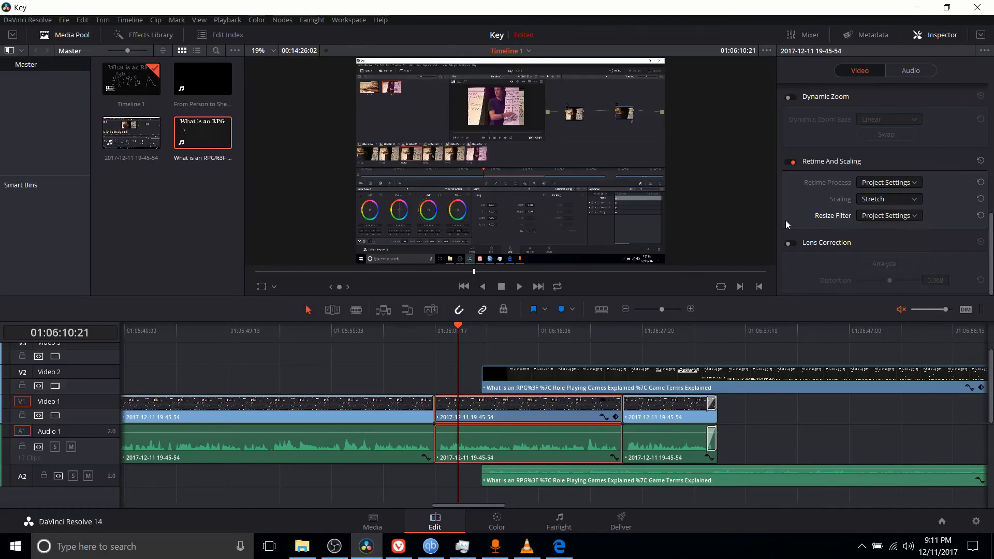
# - Examine the Resize Filter and mismatched resolution options under Image Scaling in the Project Settings, and close them without saving
pyautogui.click(64, 20)
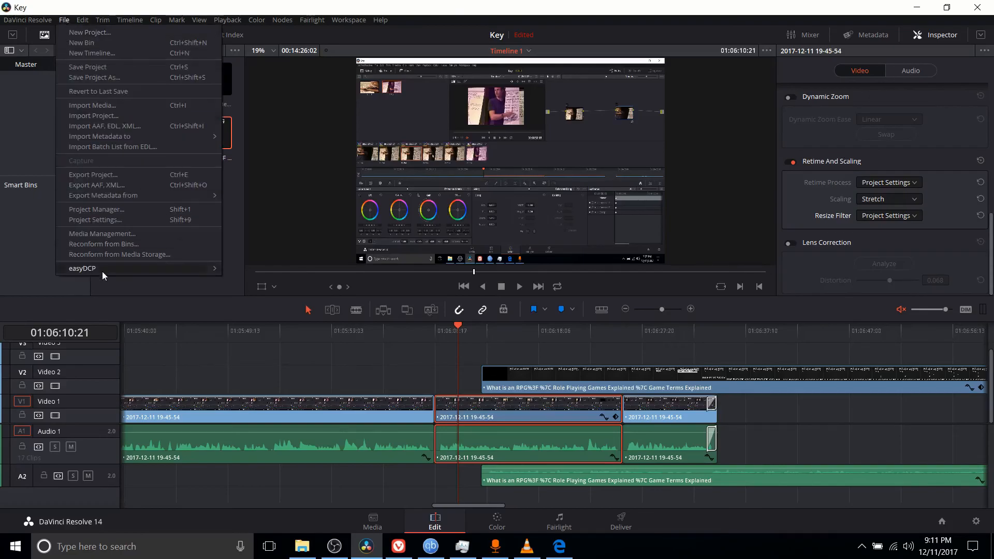
pyautogui.click(133, 221)
pyautogui.moveTo(346, 78); pyautogui.dragTo(268, 53)
pyautogui.click(270, 100)
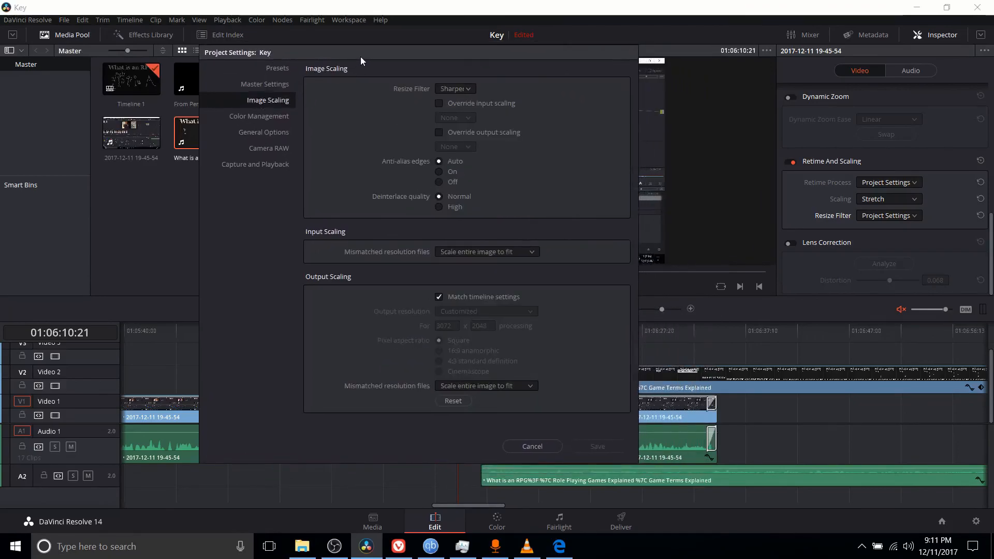
pyautogui.moveTo(363, 57); pyautogui.dragTo(336, 70)
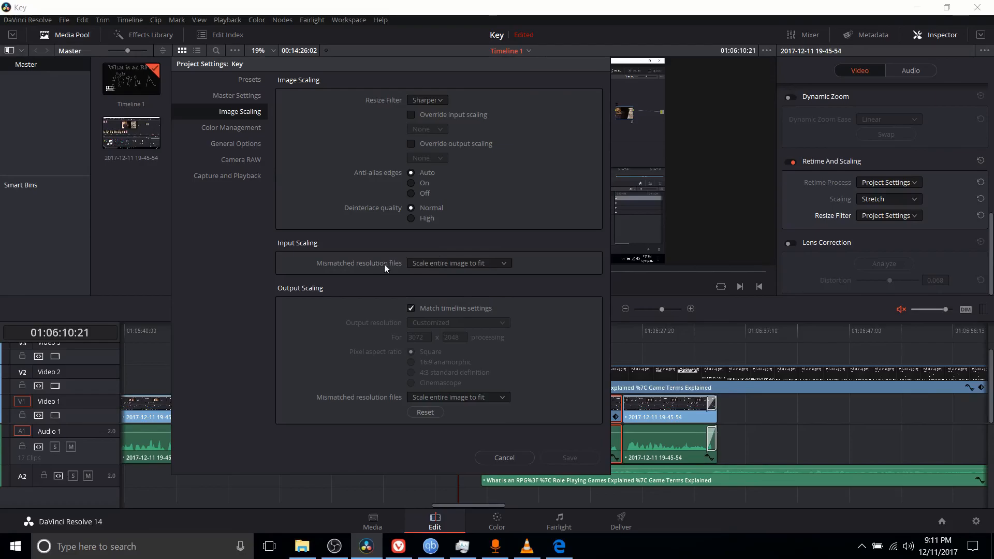
pyautogui.press('Escape')
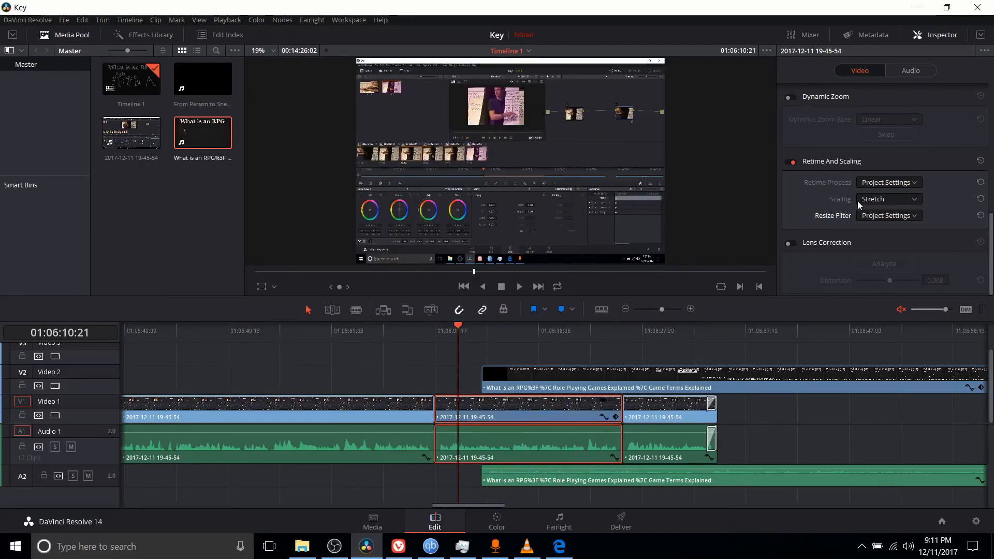
pyautogui.click(63, 20)
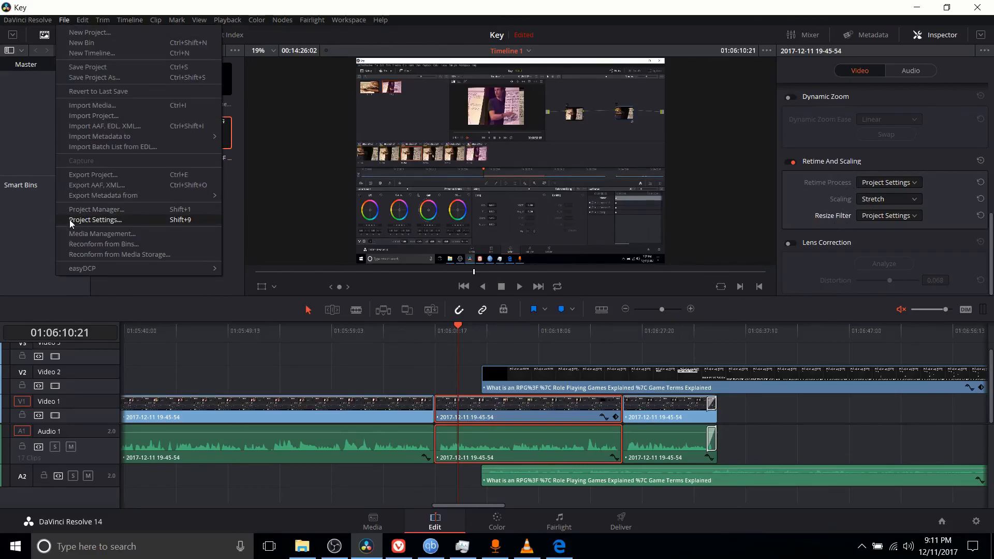
pyautogui.click(790, 207)
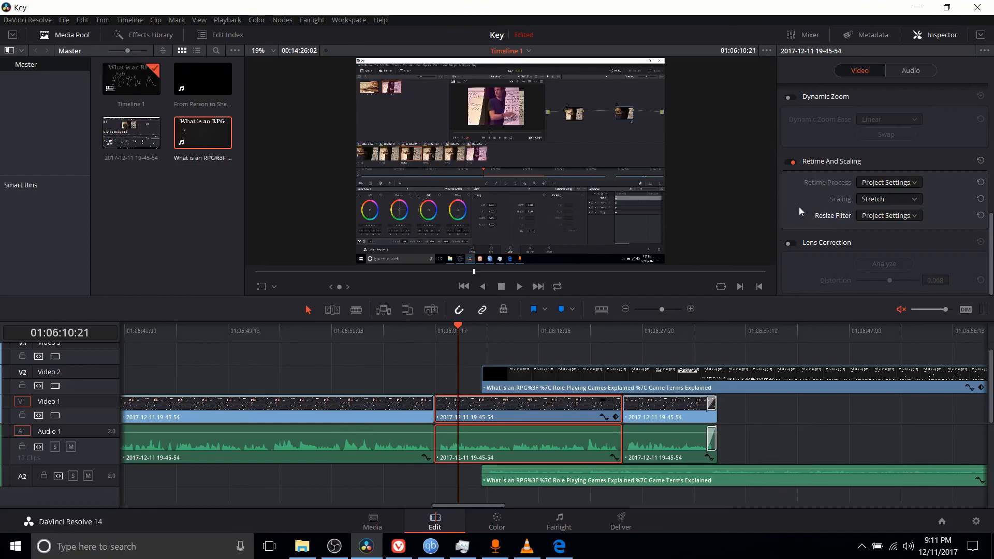